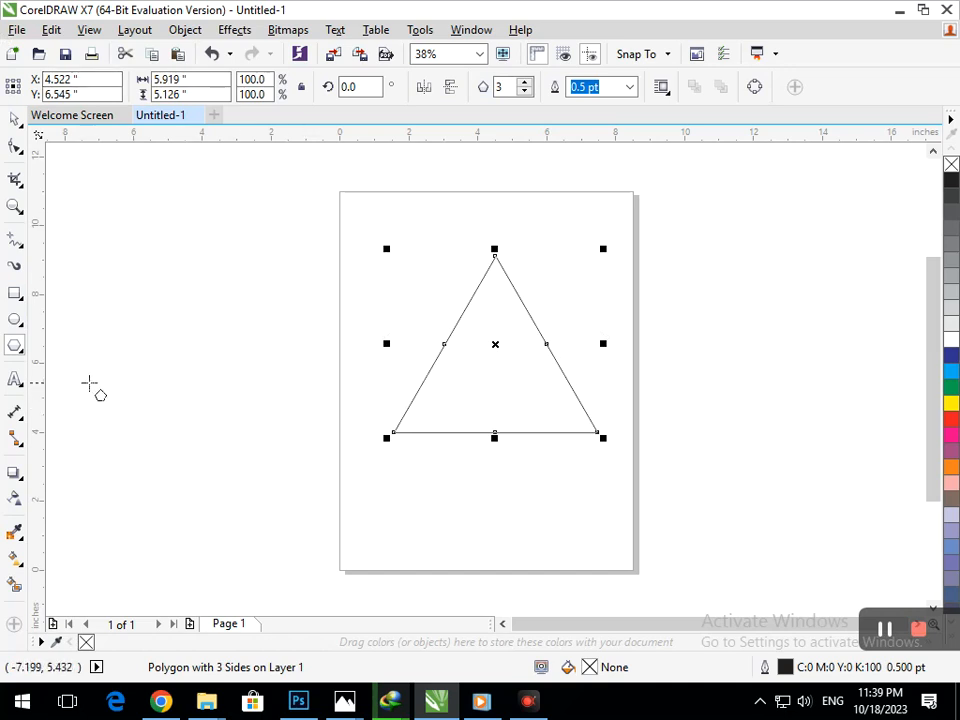
# Draw a five-pointed star about 6.3 by 6 inches beside the page and convert it to curves
pyautogui.click(18, 348)
pyautogui.click(113, 360)
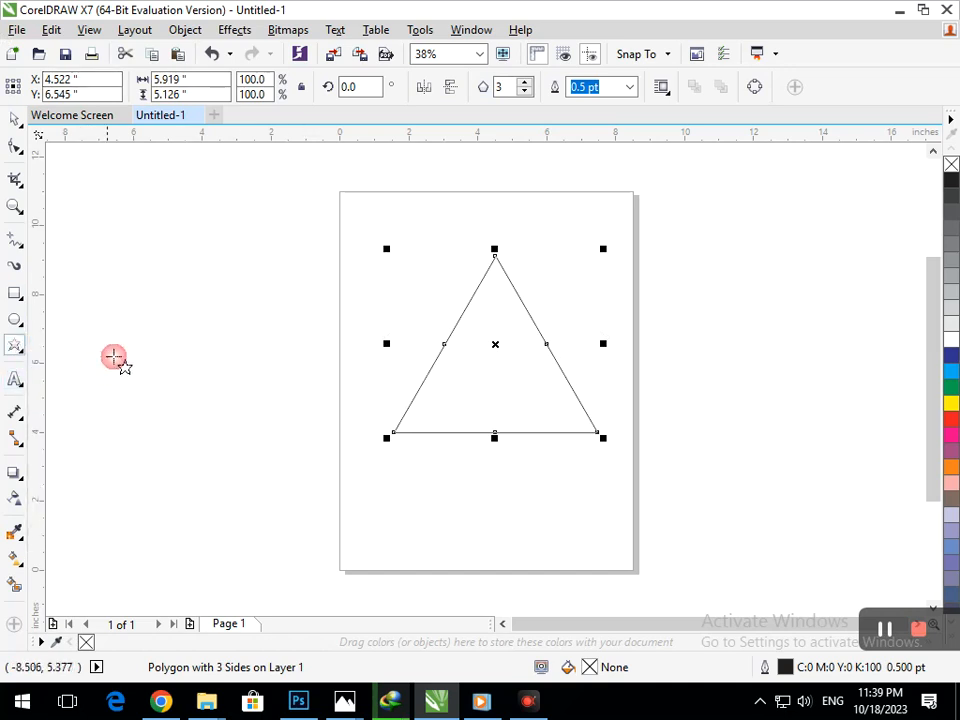
pyautogui.moveTo(86, 258); pyautogui.dragTo(318, 491)
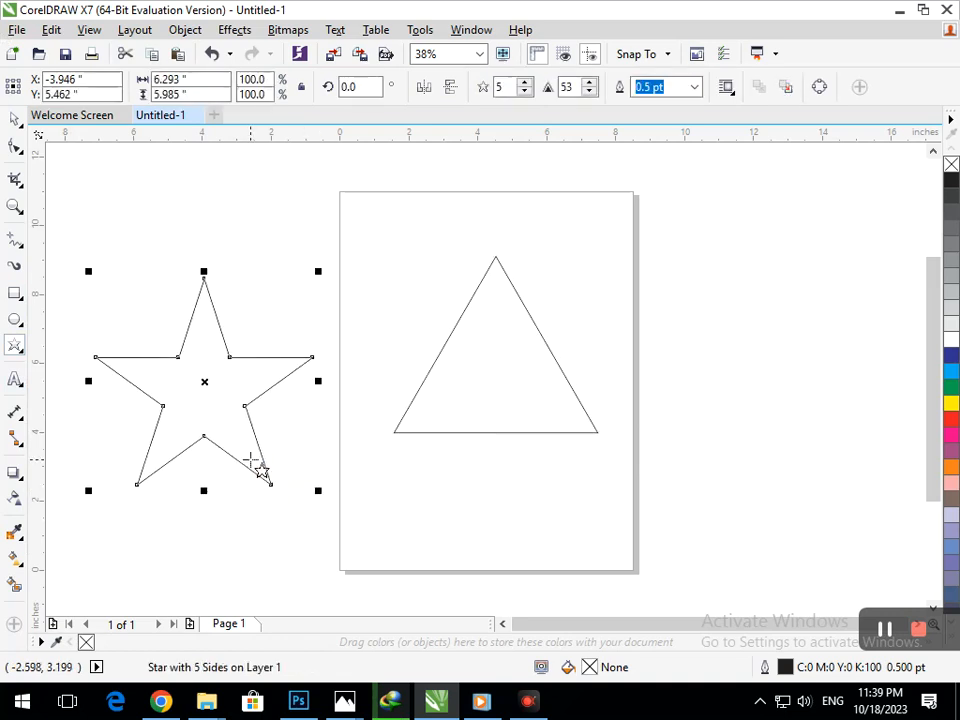
pyautogui.hotkey('ctrl', 'q')
# Break the star's curve apart at its lower-left inner node
pyautogui.click(15, 146)
pyautogui.click(165, 403)
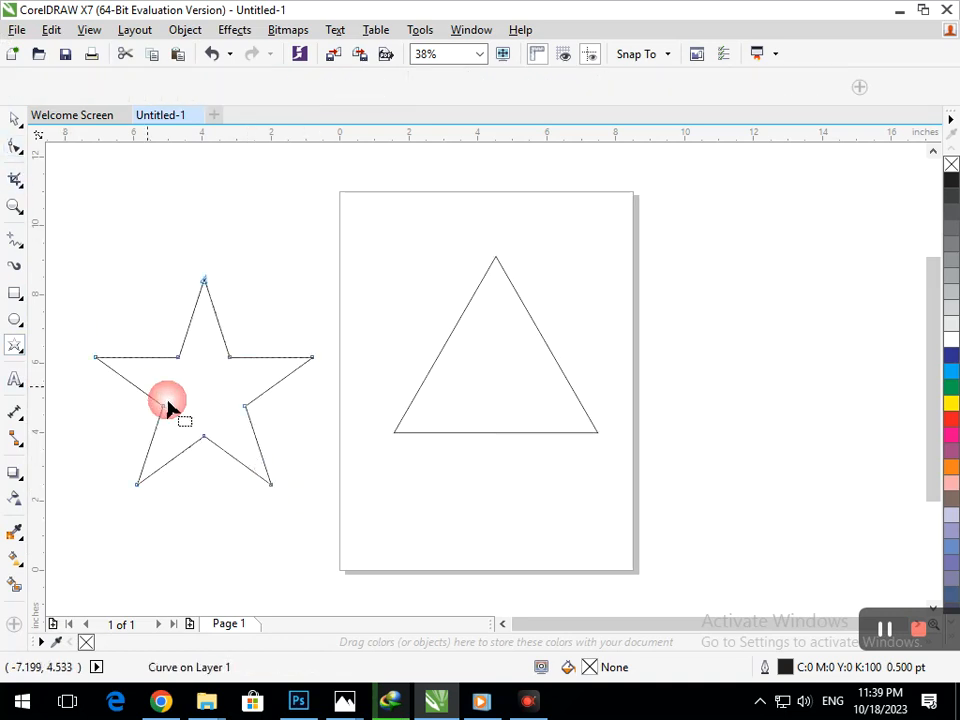
pyautogui.rightClick(165, 407)
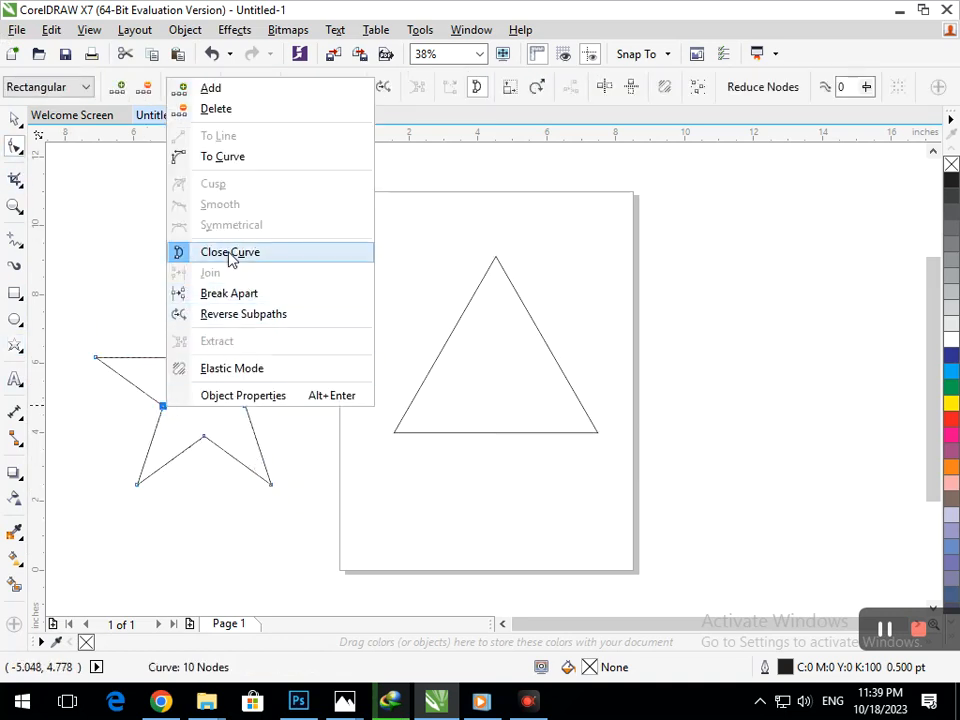
pyautogui.click(229, 294)
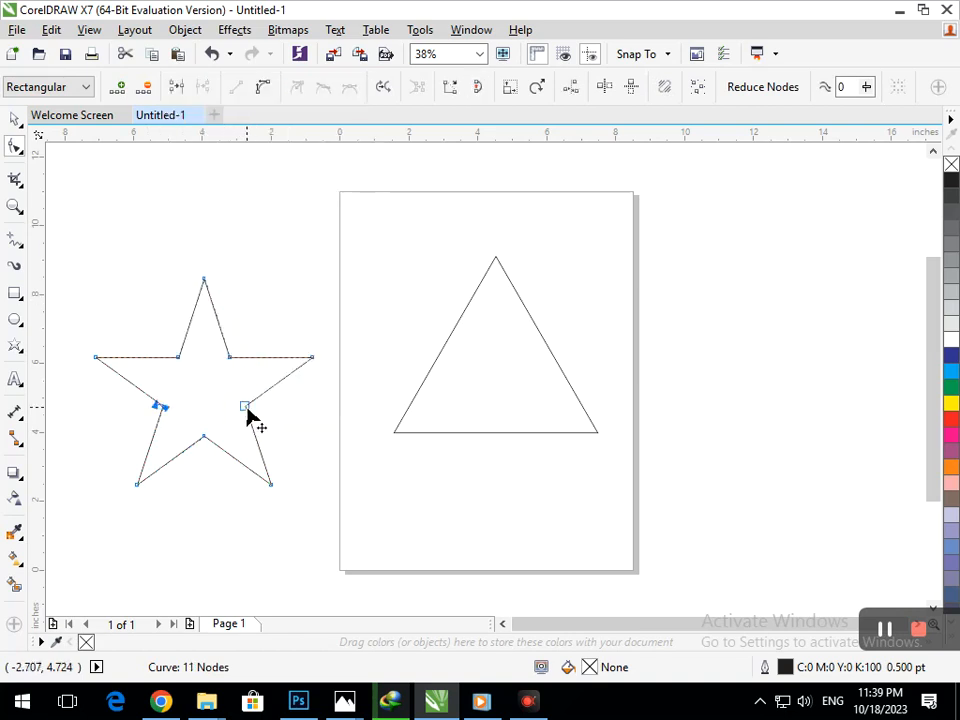
# Separate the two overlapping end nodes at the break and delete the end node of the star's lower-left leg
pyautogui.moveTo(166, 407); pyautogui.dragTo(195, 421)
pyautogui.hotkey('ctrl', 'z')
pyautogui.press('F2')
pyautogui.press('F2')
pyautogui.moveTo(388, 332); pyautogui.dragTo(441, 400)
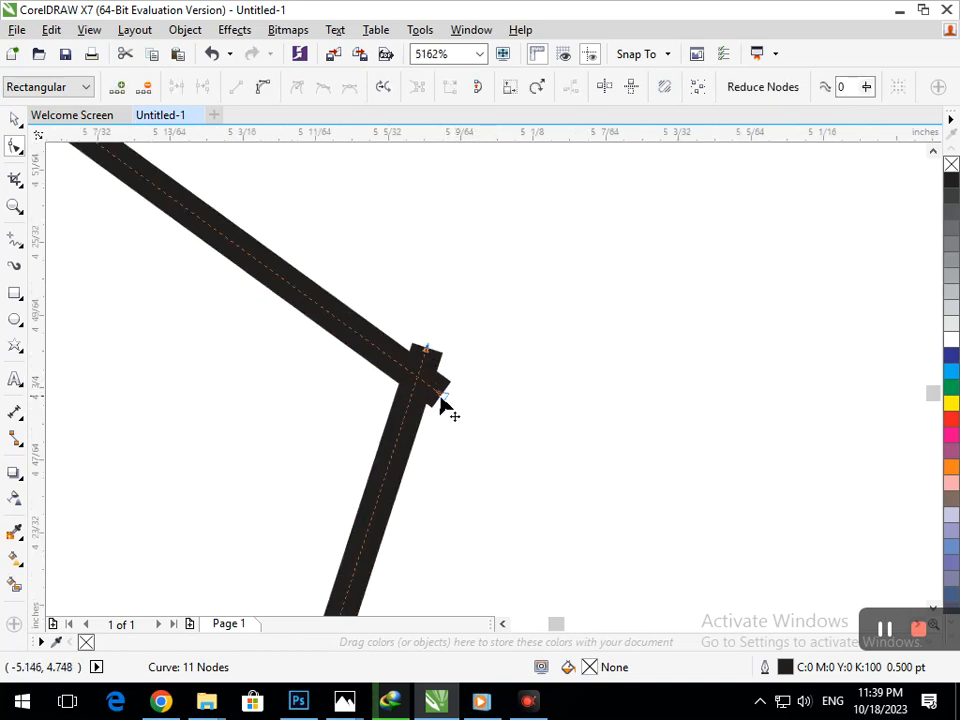
pyautogui.moveTo(460, 390); pyautogui.dragTo(441, 321)
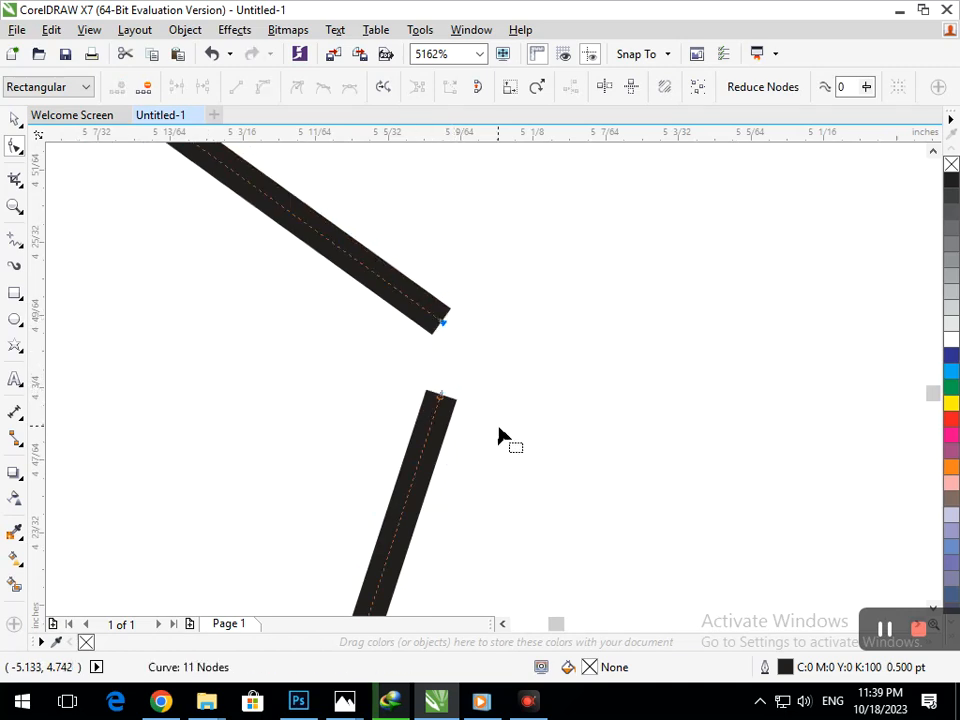
pyautogui.scroll(-3, 460, 456)
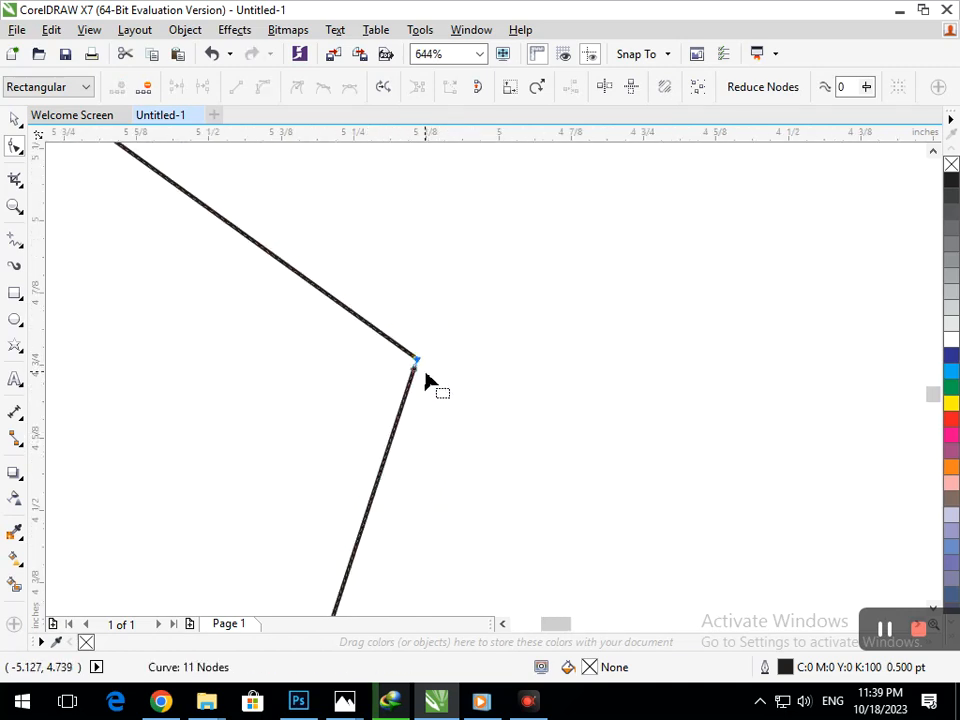
pyautogui.press('Delete')
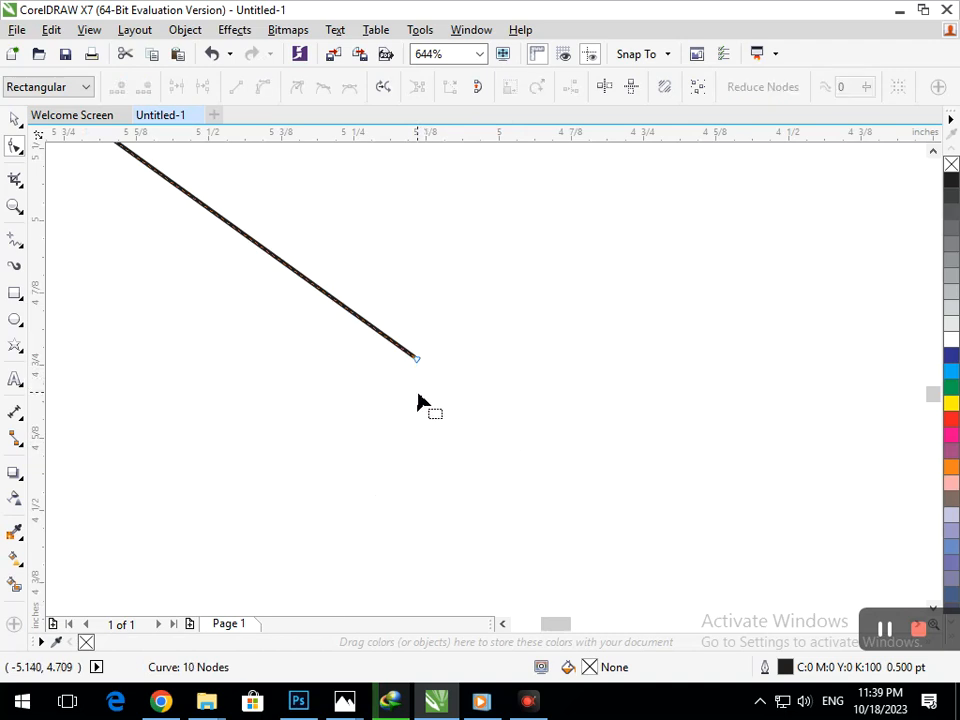
pyautogui.scroll(-5, 437, 443)
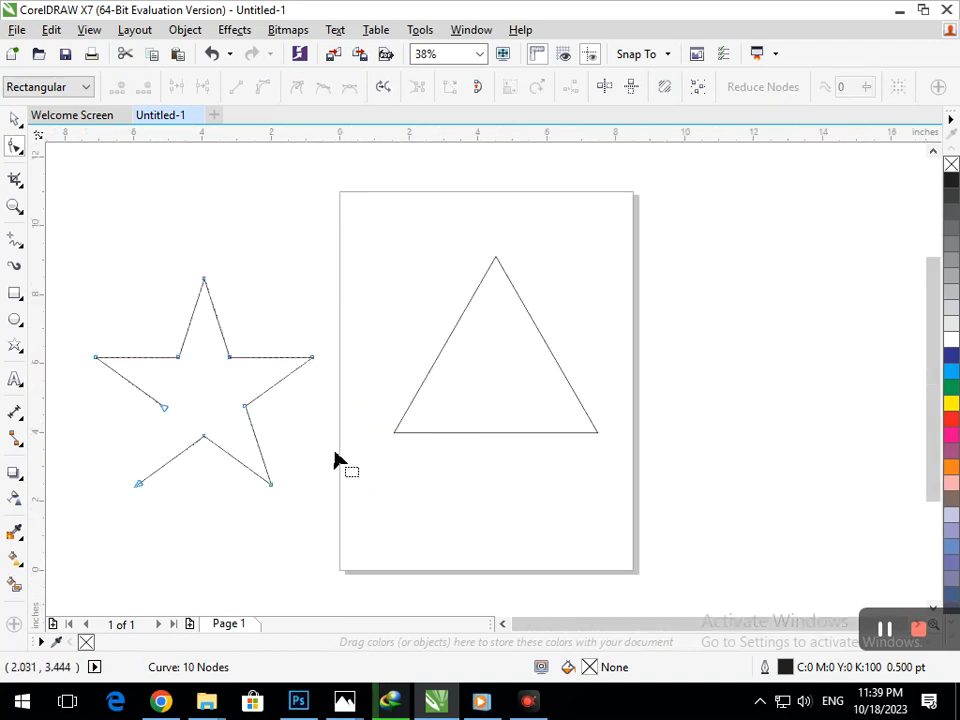
pyautogui.doubleClick(205, 439)
pyautogui.doubleClick(270, 487)
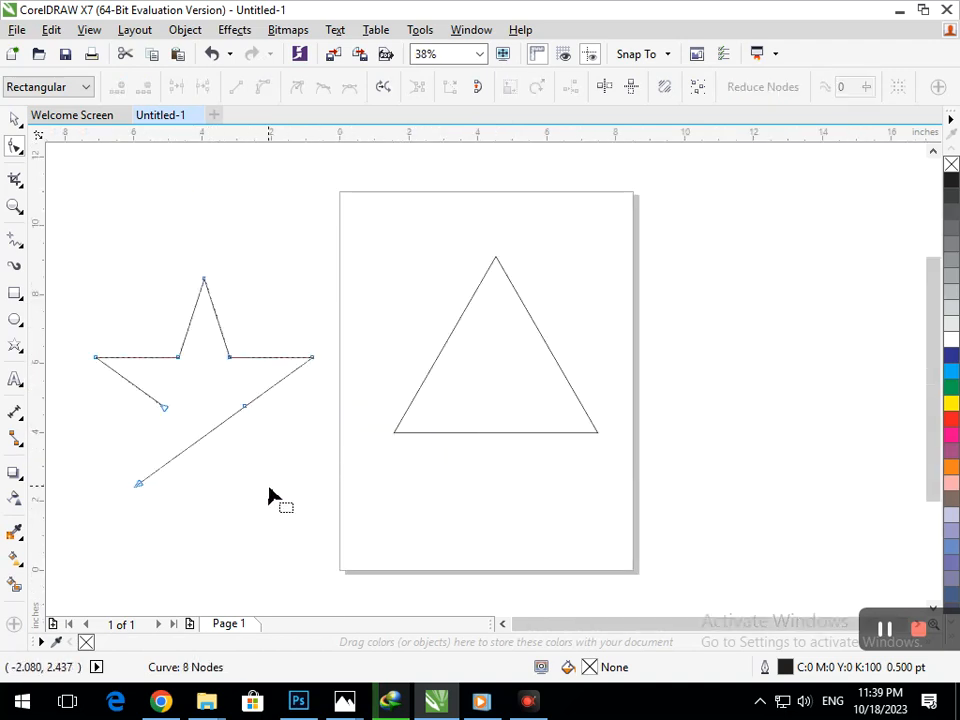
pyautogui.click(137, 486)
pyautogui.press('Delete')
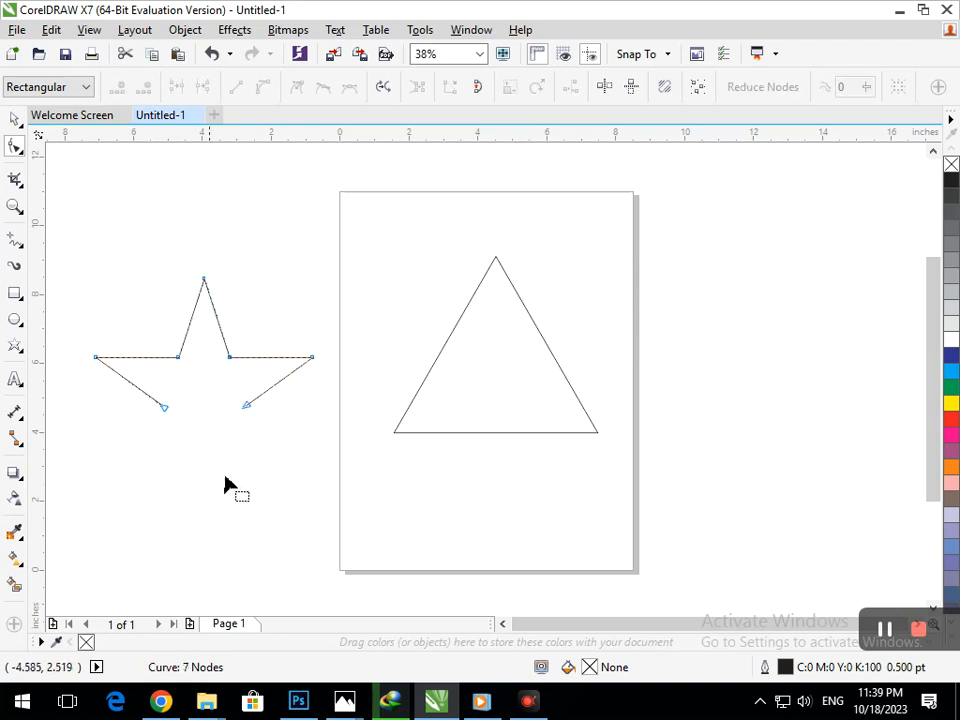
pyautogui.hotkey('ctrl', 'z')
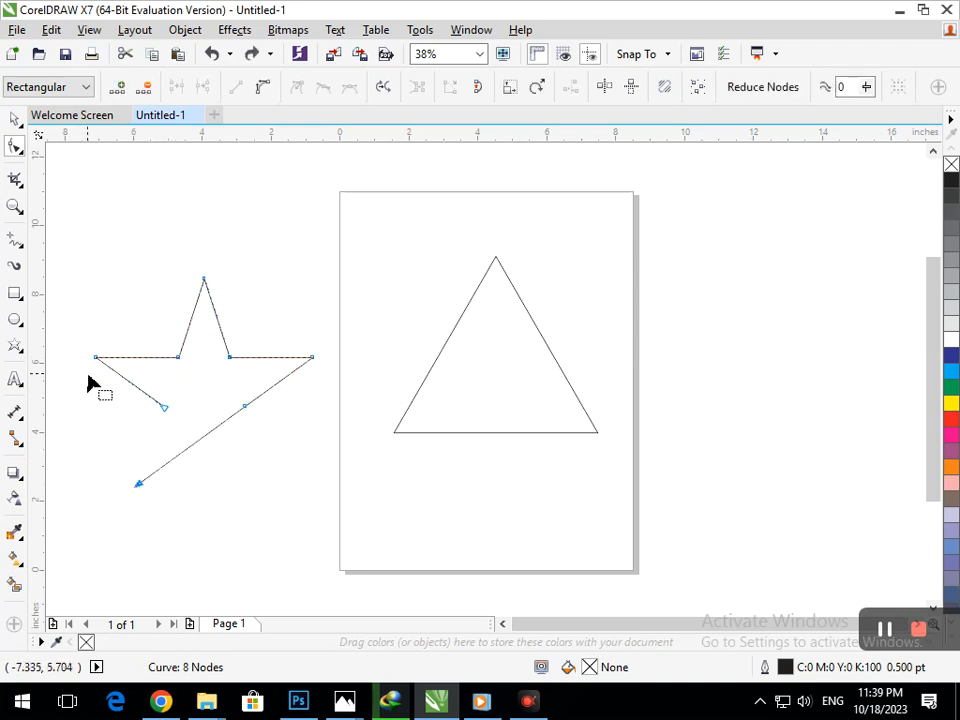
pyautogui.hotkey('ctrl', 'z')
pyautogui.hotkey('ctrl', 'z')
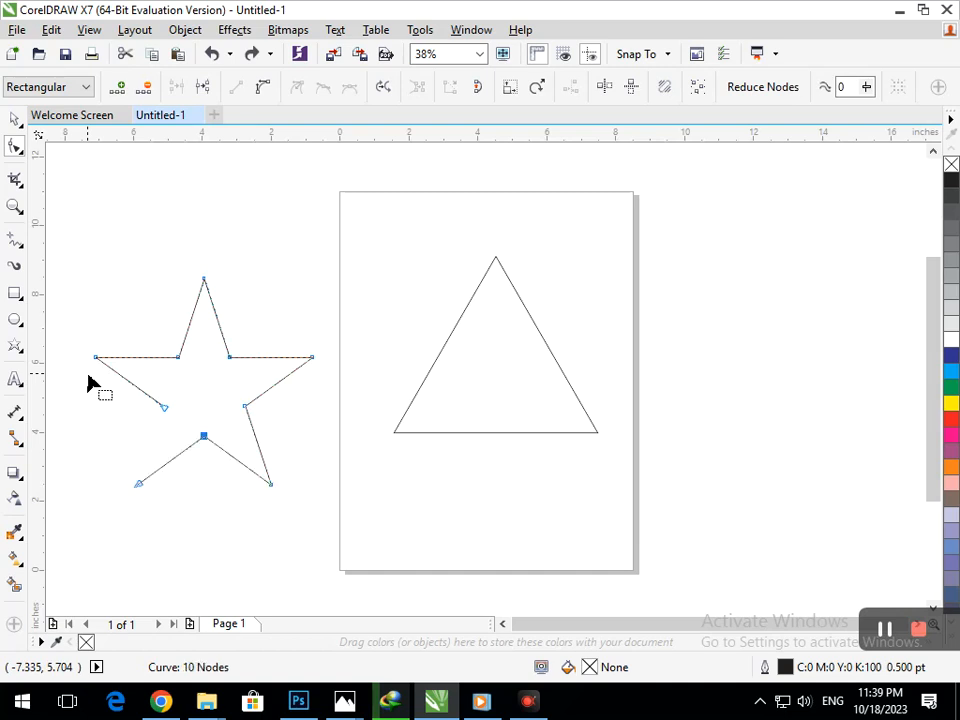
# Delete the three lower nodes of the star so that only its open upper part remains
pyautogui.press('Delete')
pyautogui.press('Delete')
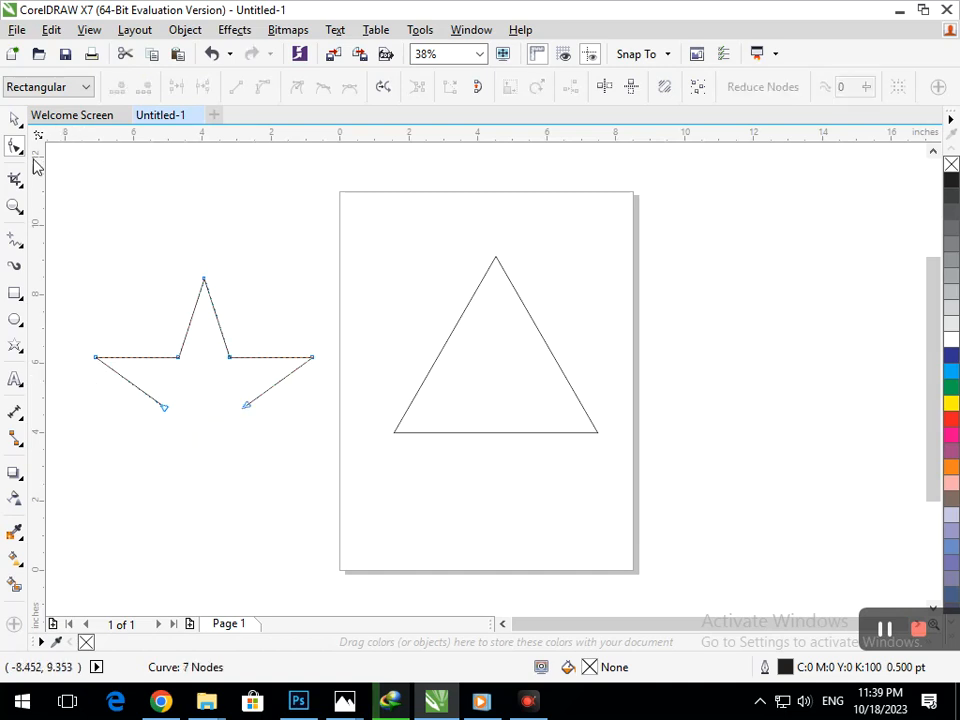
# Move the open star shape into the triangle, scale it to about 66 % and rest its ends on the triangle's base
pyautogui.click(14, 120)
pyautogui.moveTo(169, 360); pyautogui.dragTo(447, 462)
pyautogui.moveTo(386, 444); pyautogui.dragTo(426, 463)
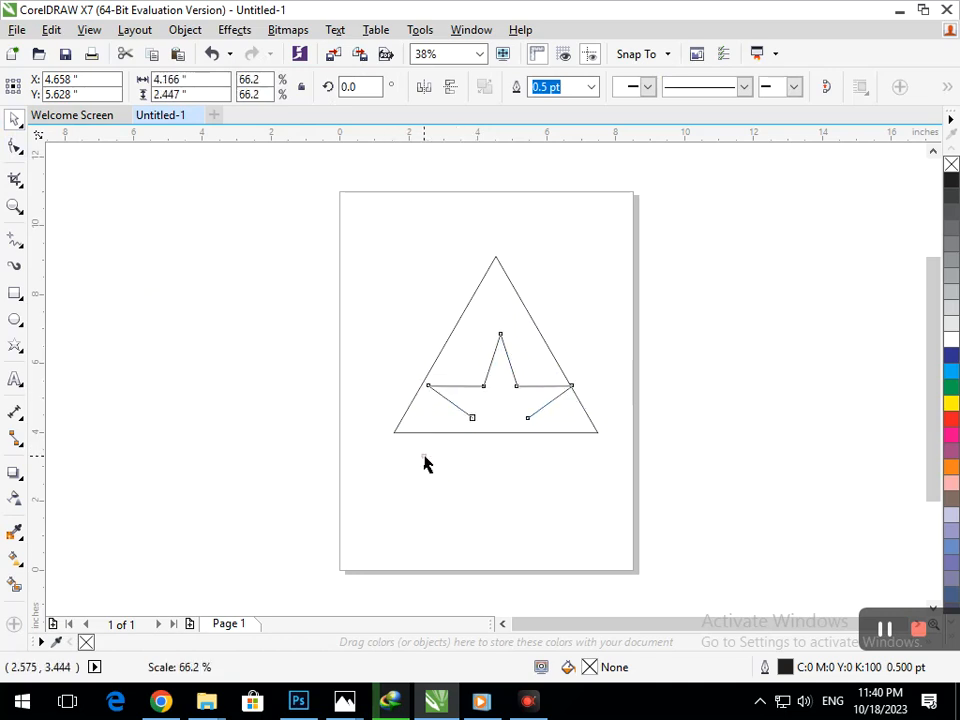
pyautogui.moveTo(478, 397); pyautogui.dragTo(476, 399)
pyautogui.click(549, 491)
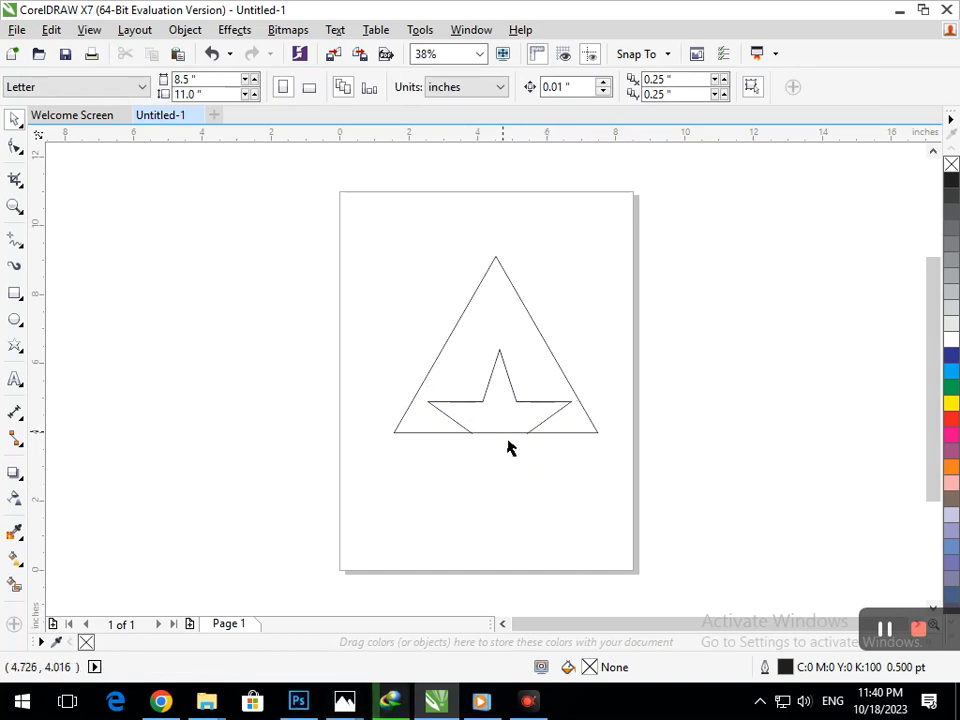
# Remove the part of the triangle's base between the two star ends with Virtual Segment Delete
pyautogui.click(16, 180)
pyautogui.click(60, 221)
pyautogui.moveTo(506, 415); pyautogui.dragTo(498, 452)
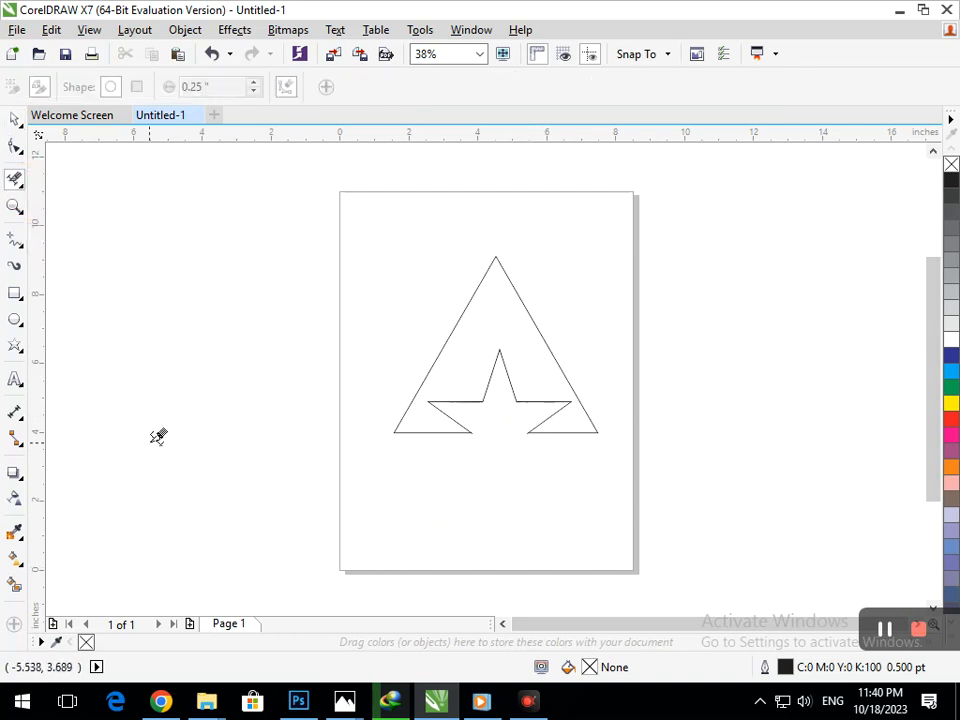
# Fill the area between the triangle and the star outline with Smart Fill and color it cyan
pyautogui.click(14, 587)
pyautogui.click(435, 343)
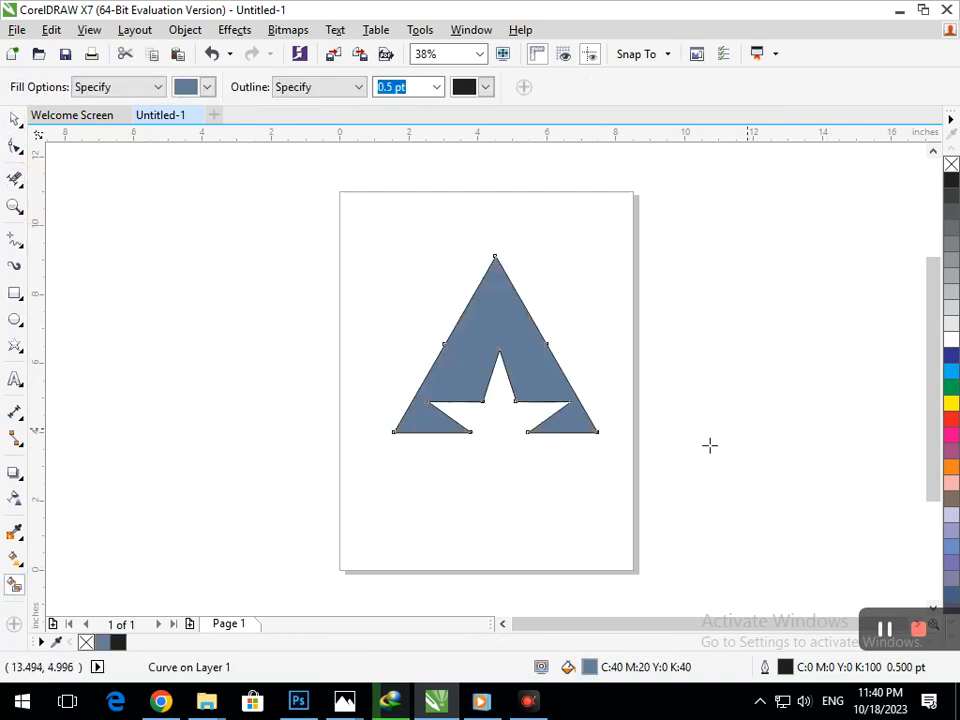
pyautogui.click(950, 371)
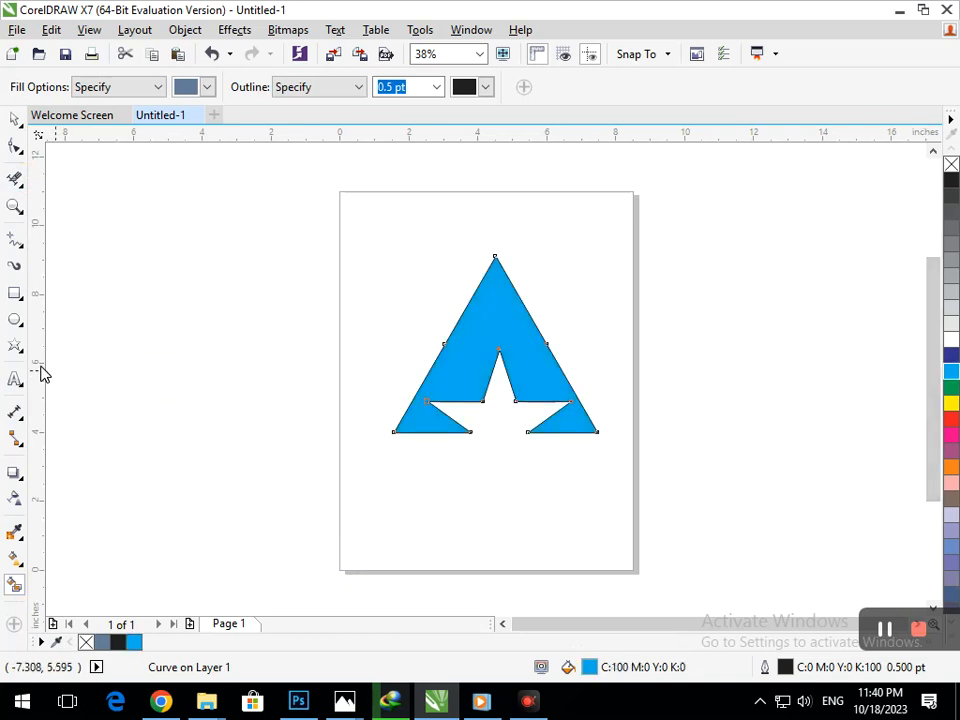
pyautogui.click(14, 118)
pyautogui.click(193, 358)
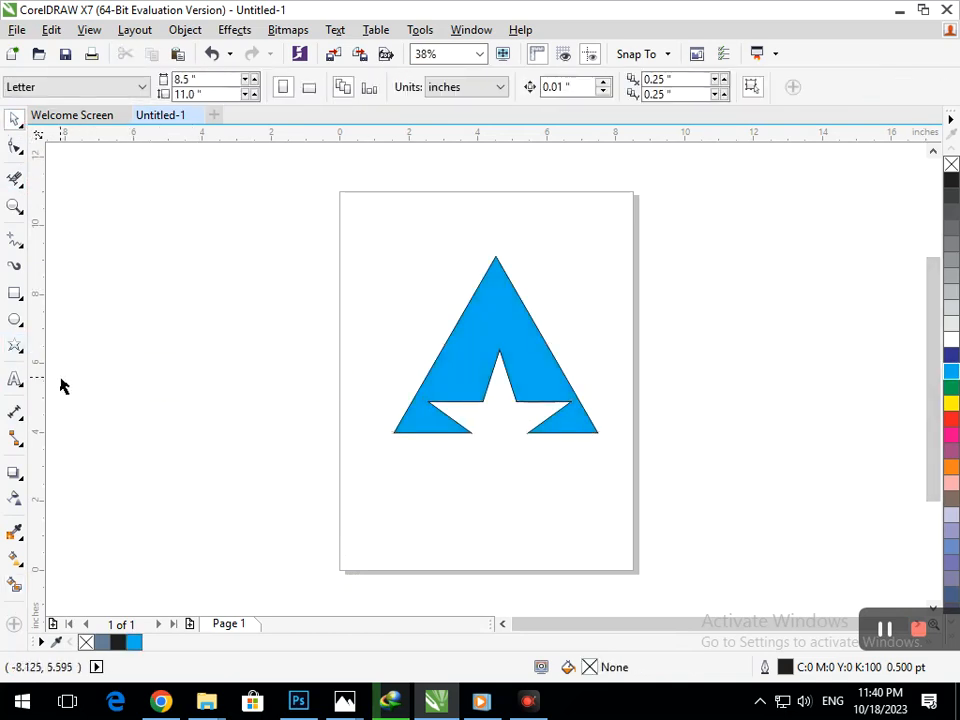
# Draw a straight 2-point line about 5.9 inches long between the two bottom corners of the triangle
pyautogui.click(22, 248)
pyautogui.click(101, 281)
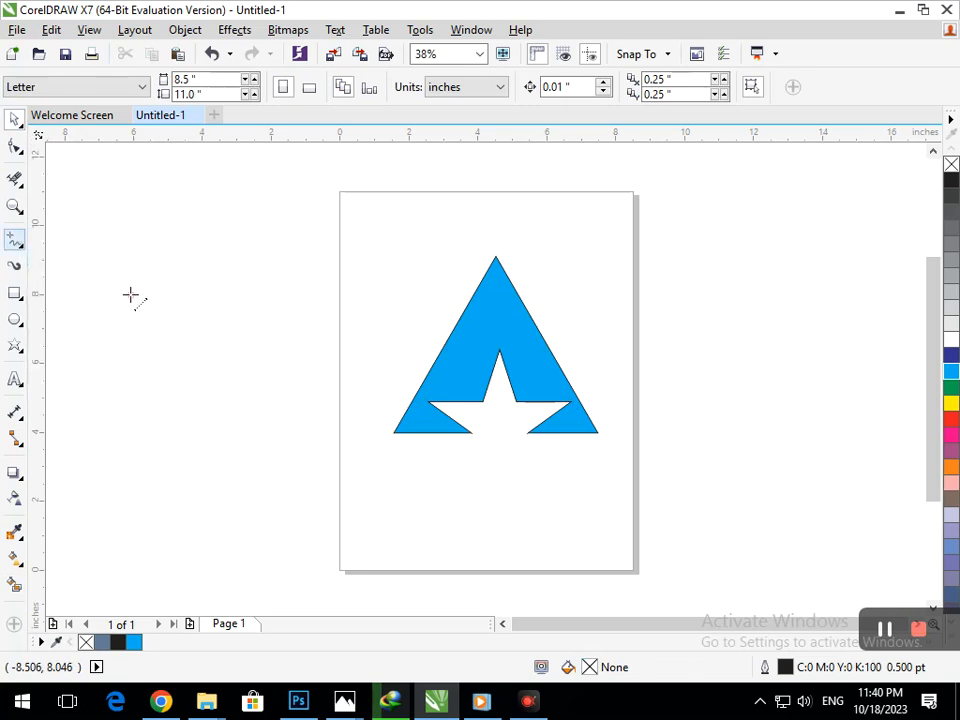
pyautogui.click(394, 432)
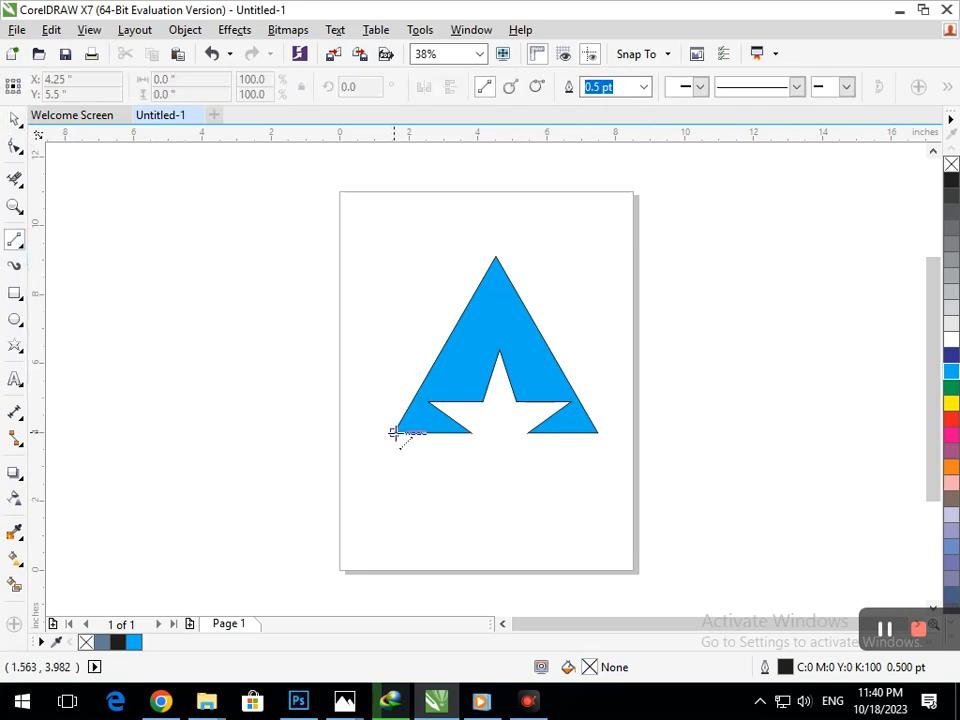
pyautogui.click(597, 432)
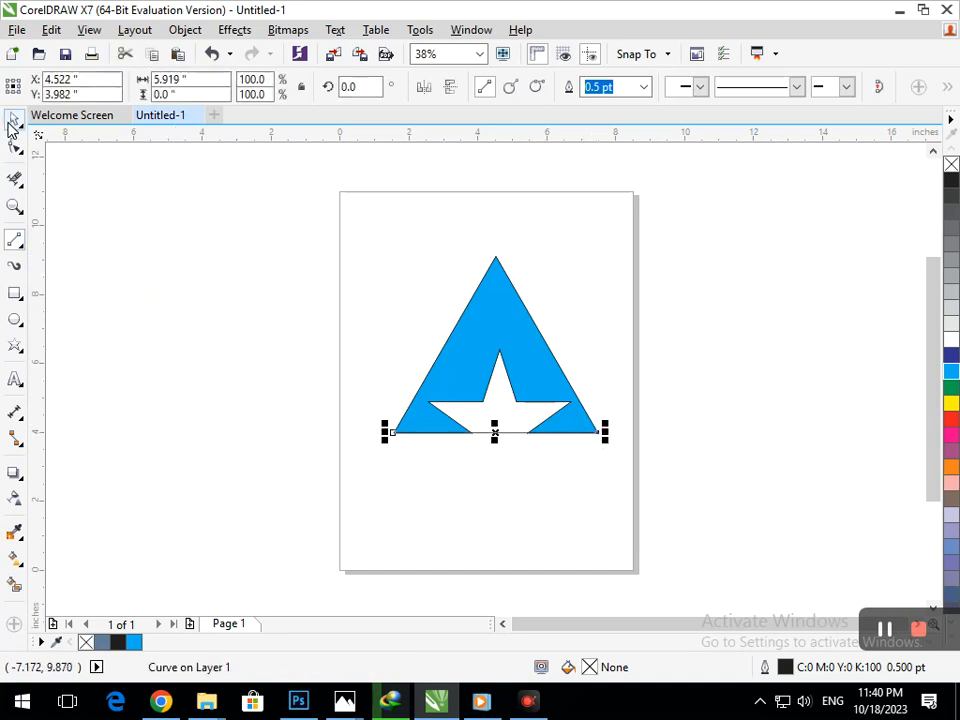
# Make two copies of the base line below the triangle
pyautogui.click(14, 119)
pyautogui.click(416, 426)
pyautogui.moveTo(477, 434); pyautogui.dragTo(494, 457)
# Select the three horizontal lines together and nudge them up to just below the triangle's base
pyautogui.moveTo(594, 514); pyautogui.dragTo(343, 420)
pyautogui.press('Up')
pyautogui.press('Up')
pyautogui.press('Up')
pyautogui.press('Up')
pyautogui.press('Up')
pyautogui.press('Up')
pyautogui.press('Up')
pyautogui.press('Up')
pyautogui.press('Up')
pyautogui.press('Up')
pyautogui.press('Up')
pyautogui.press('Up')
pyautogui.press('Up')
pyautogui.press('Down')
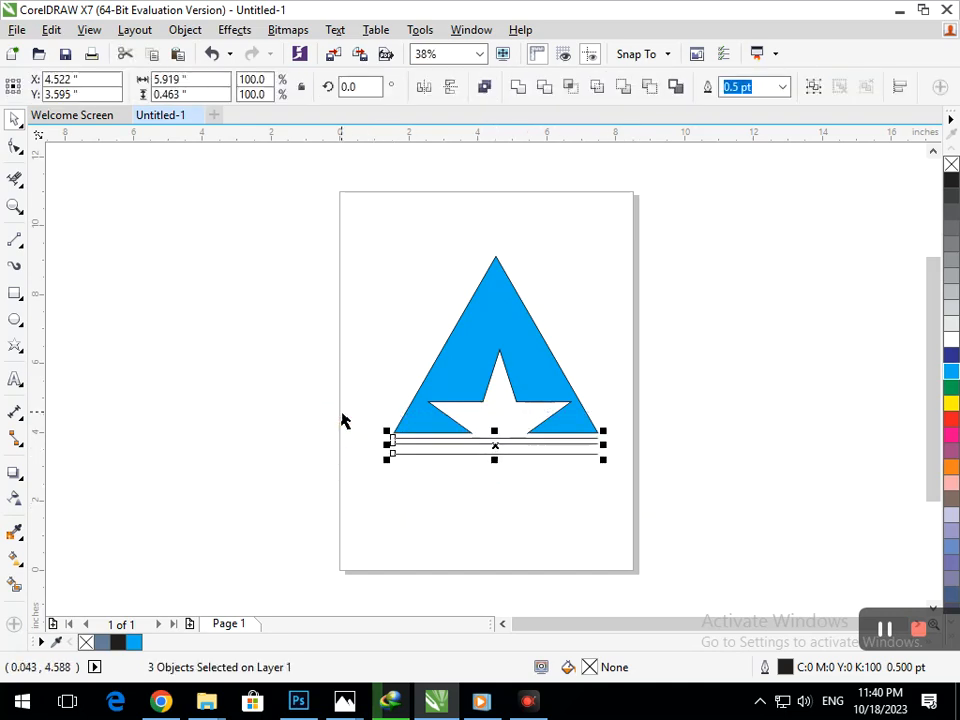
# Nudge the lowest line up to a Y position of 3.484 inches to even out the spacing
pyautogui.click(437, 495)
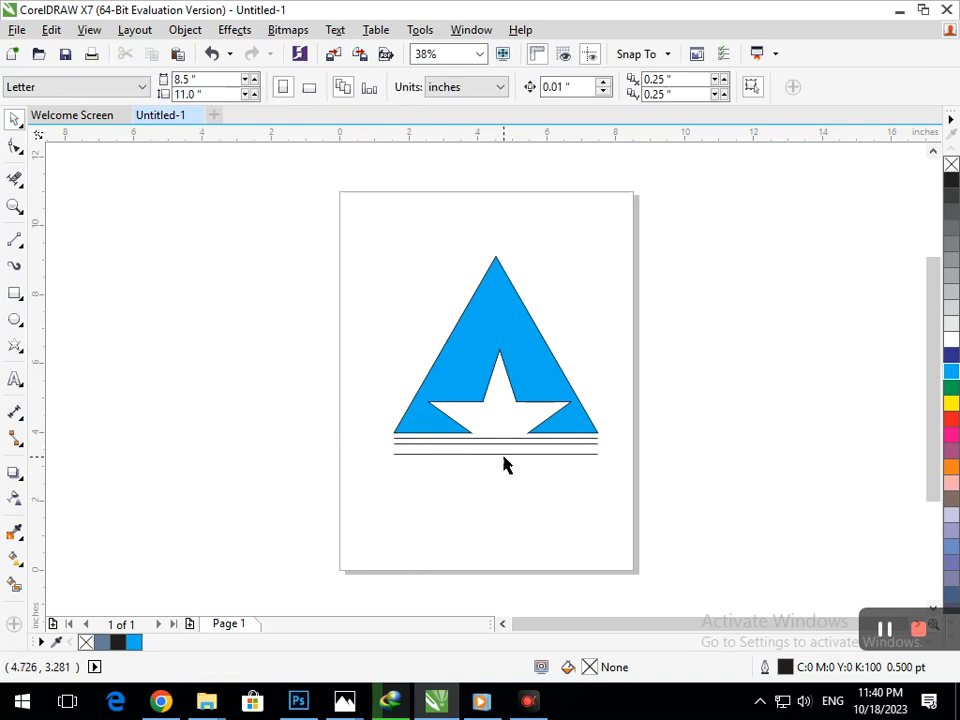
pyautogui.click(511, 454)
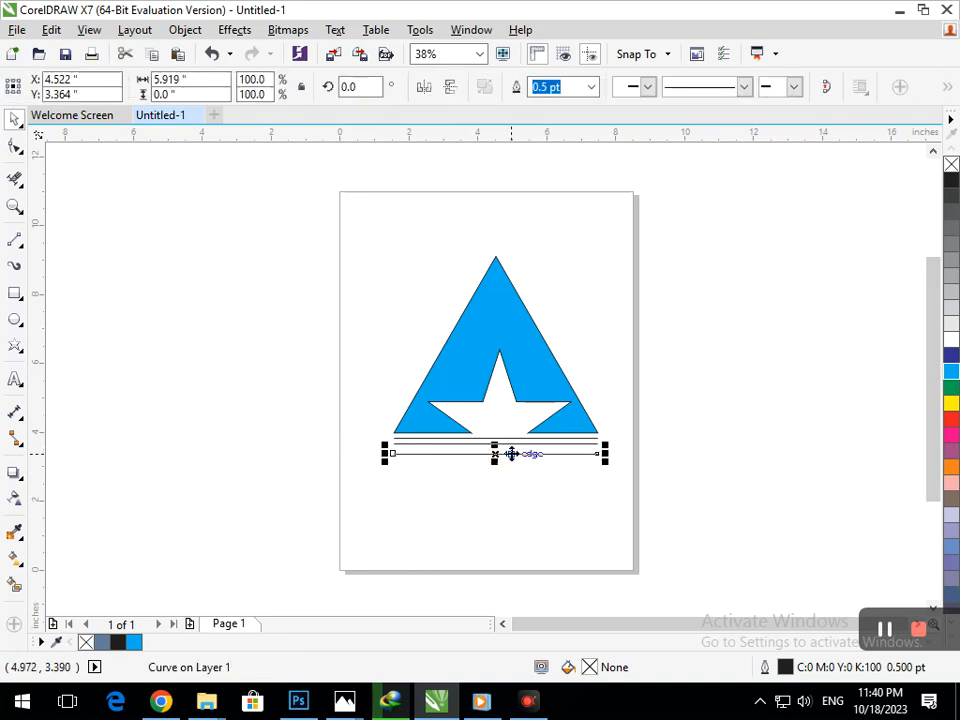
pyautogui.press('Up')
pyautogui.press('Up')
pyautogui.press('Up')
pyautogui.press('Up')
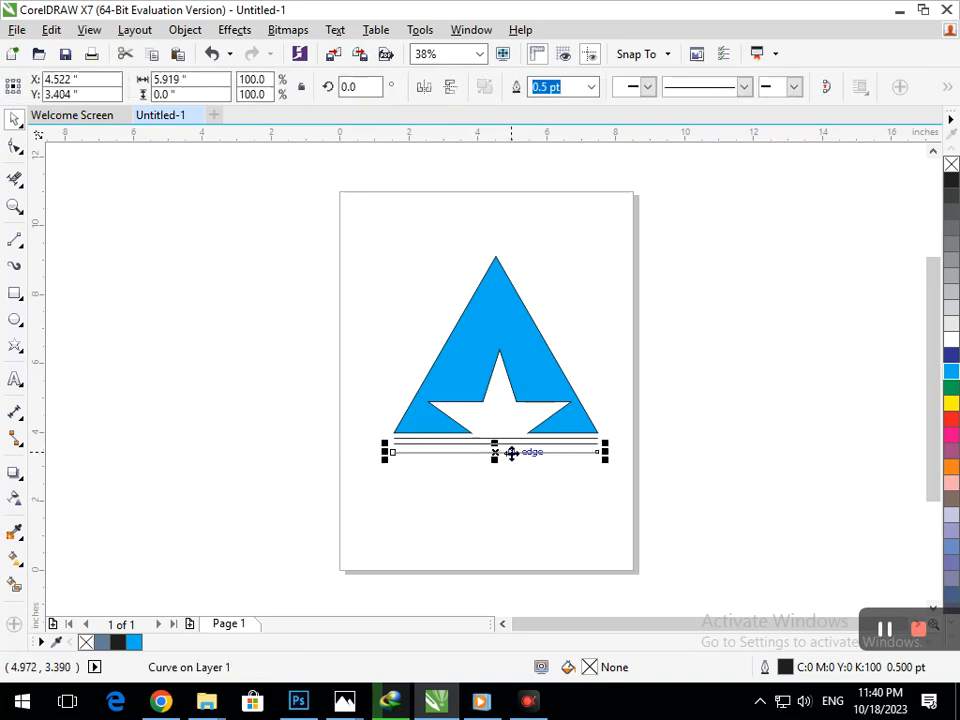
pyautogui.press('Up')
pyautogui.press('Up')
pyautogui.press('Up')
pyautogui.press('Up')
pyautogui.press('Up')
pyautogui.press('Up')
pyautogui.press('Up')
pyautogui.press('Up')
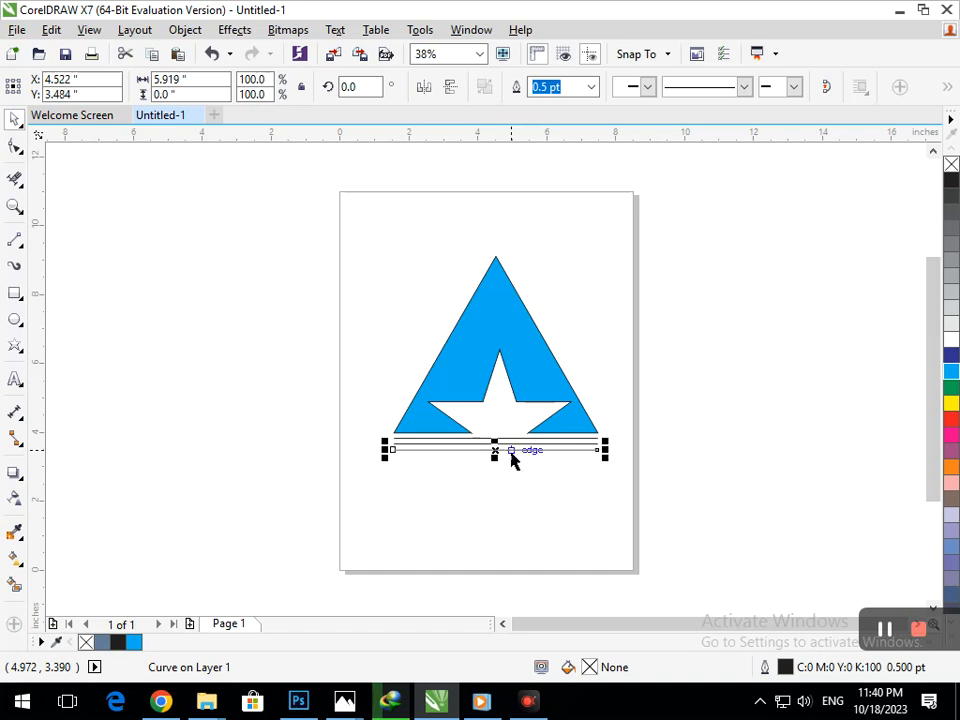
# Set the outline width of all three horizontal lines to 4 pt
pyautogui.moveTo(636, 490); pyautogui.dragTo(274, 420)
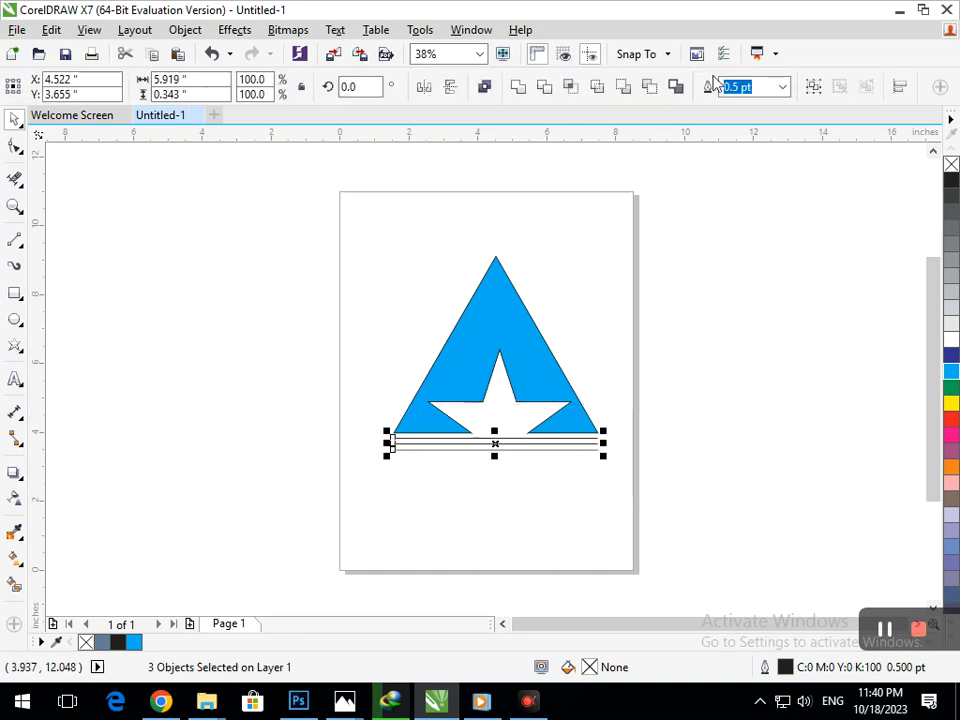
pyautogui.click(782, 87)
pyautogui.click(736, 216)
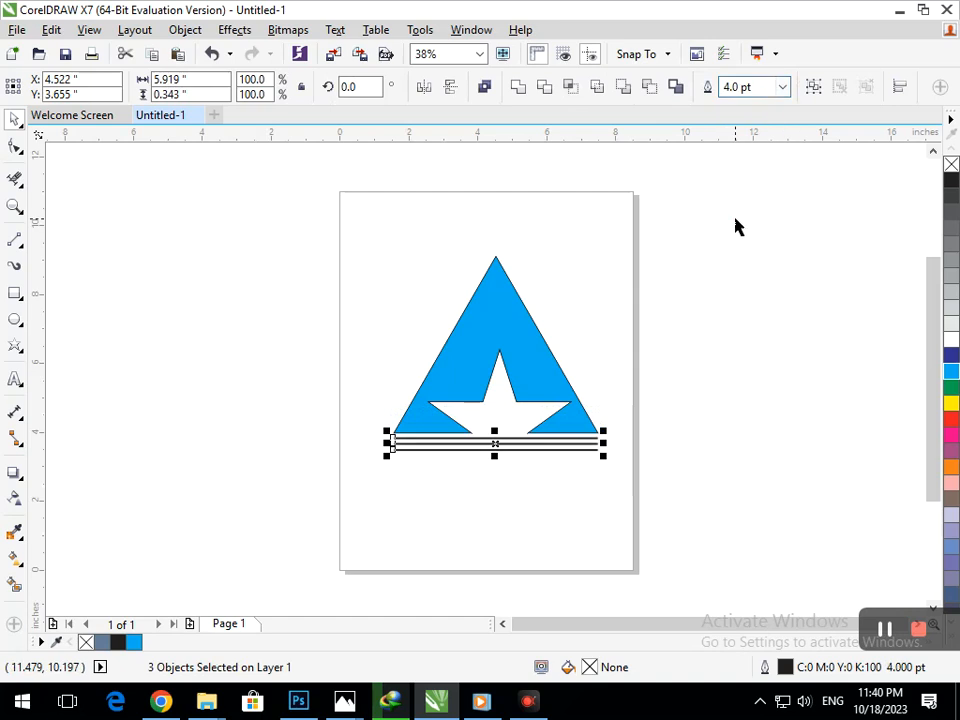
pyautogui.click(611, 523)
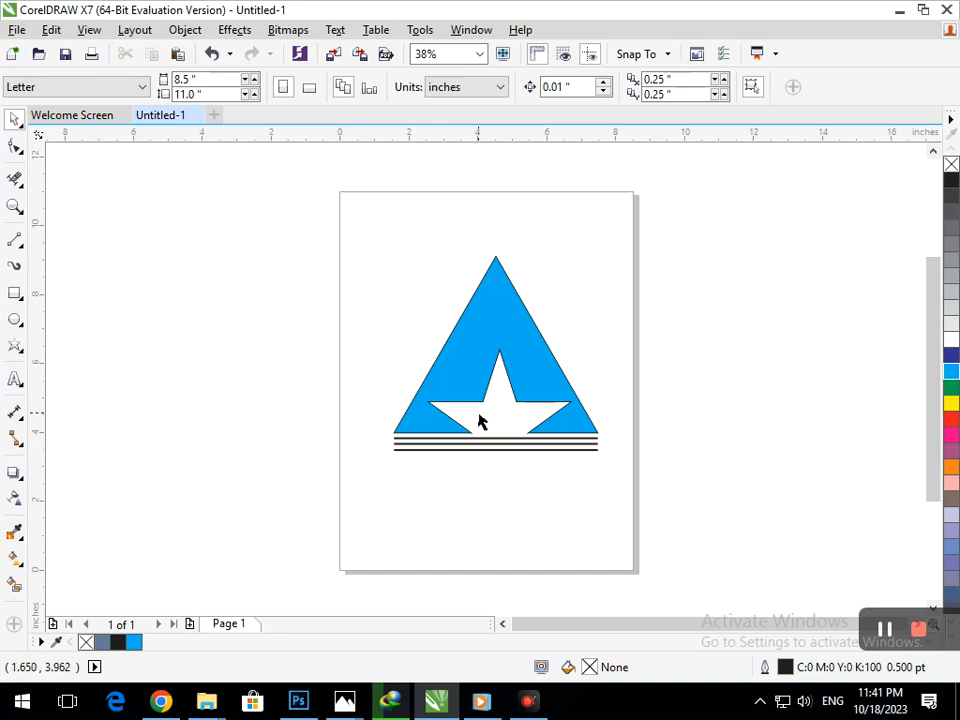
# Draw a vertical 2-point line about 0.155 inches long from the left leg's inner corner down to the first stripe
pyautogui.press('z')
pyautogui.moveTo(369, 339); pyautogui.dragTo(583, 454)
pyautogui.press('z')
pyautogui.moveTo(326, 407); pyautogui.dragTo(606, 553)
pyautogui.press('F5')
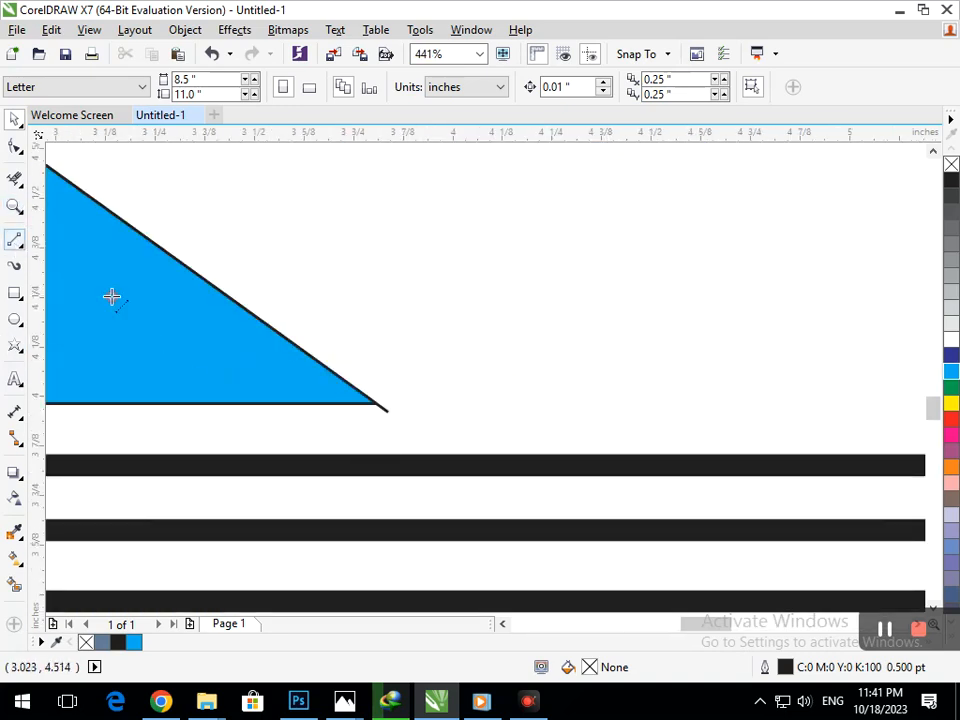
pyautogui.click(376, 403)
pyautogui.click(376, 458)
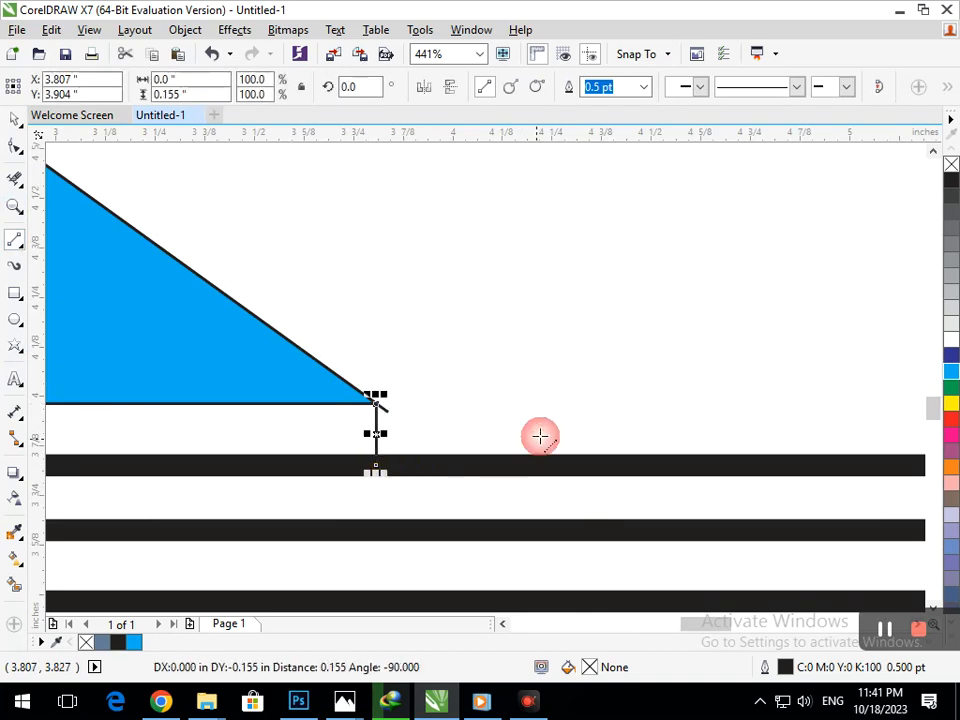
# Draw a near-vertical 2-point line about 0.147 inches long from the right leg's inner corner down to the first stripe
pyautogui.press('F3')
pyautogui.moveTo(627, 455); pyautogui.dragTo(676, 508)
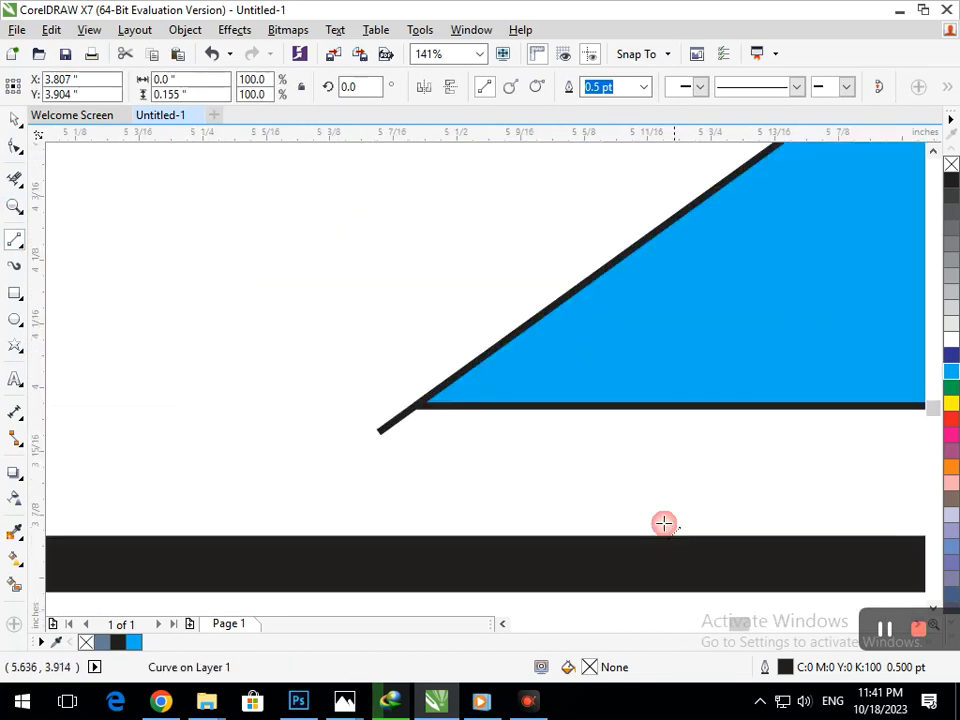
pyautogui.click(416, 404)
pyautogui.click(419, 558)
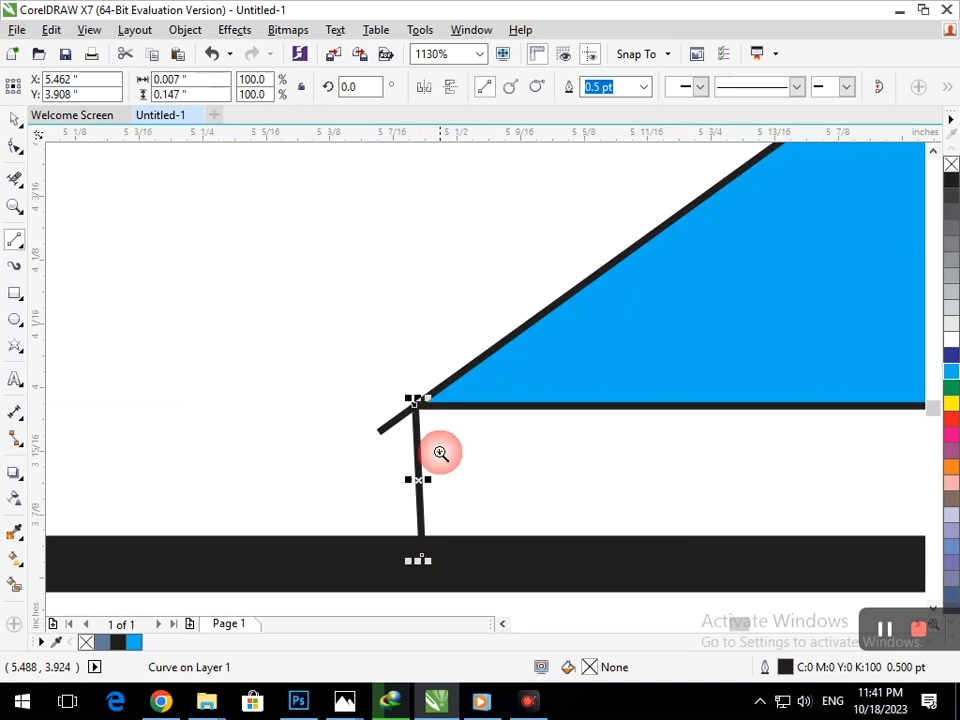
# Draw vertical 2-point lines from the triangle's outer right and outer left base corners down to the ends of the first stripe
pyautogui.press('F3')
pyautogui.click(897, 486)
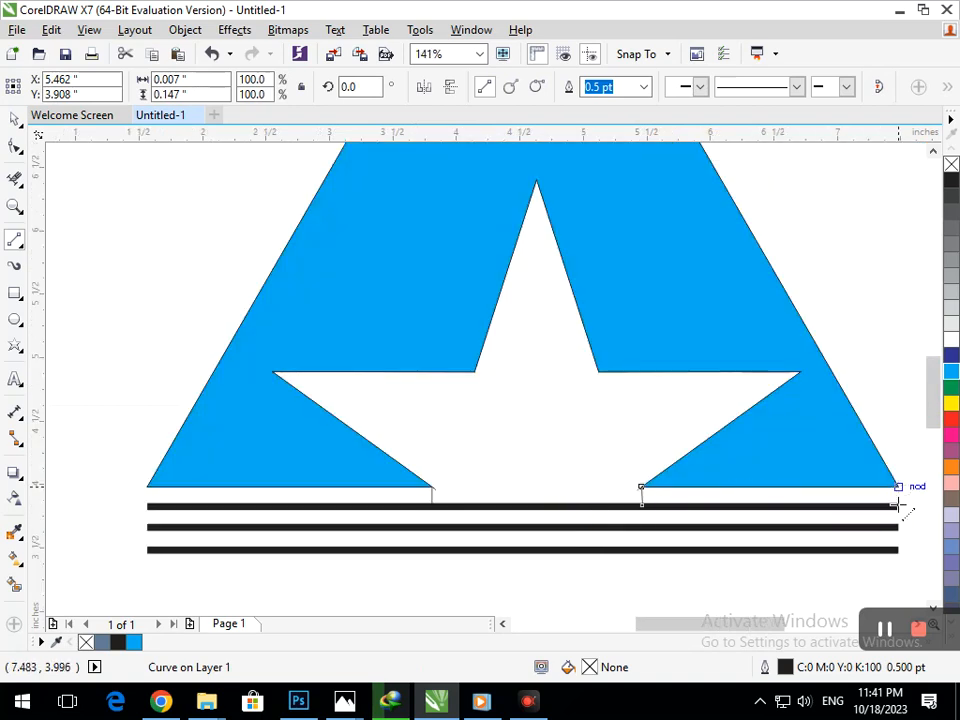
pyautogui.click(897, 507)
pyautogui.click(147, 487)
pyautogui.click(147, 507)
# Use Smart Fill to create shapes from the star area, the lower-left strip and the triangle, and colour the triangle purple
pyautogui.click(14, 584)
pyautogui.click(536, 431)
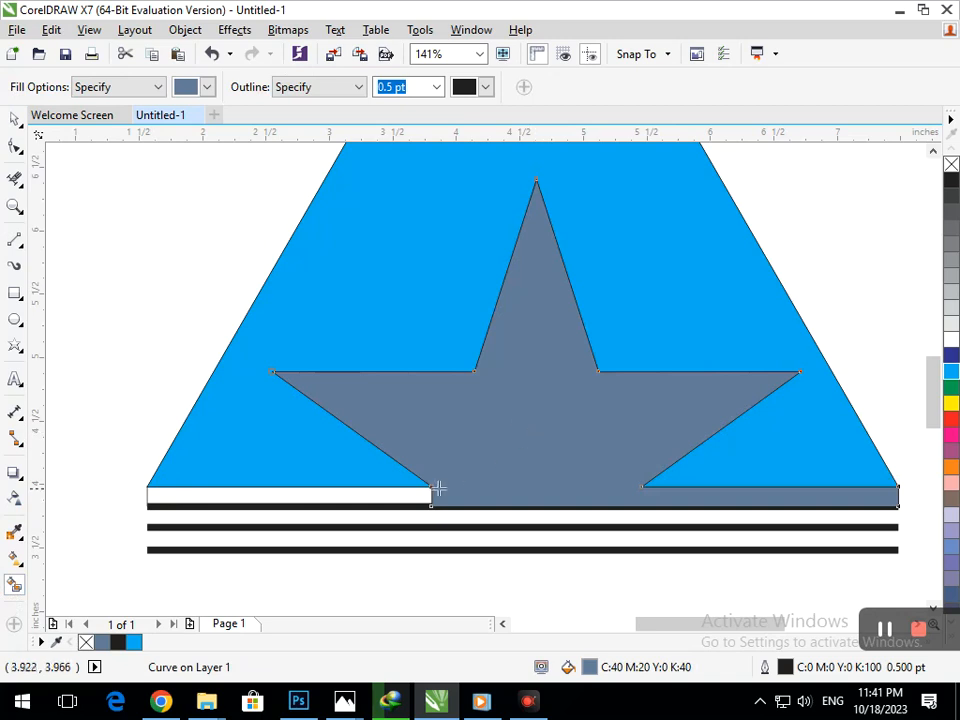
pyautogui.click(422, 494)
pyautogui.scroll(-3, 539, 435)
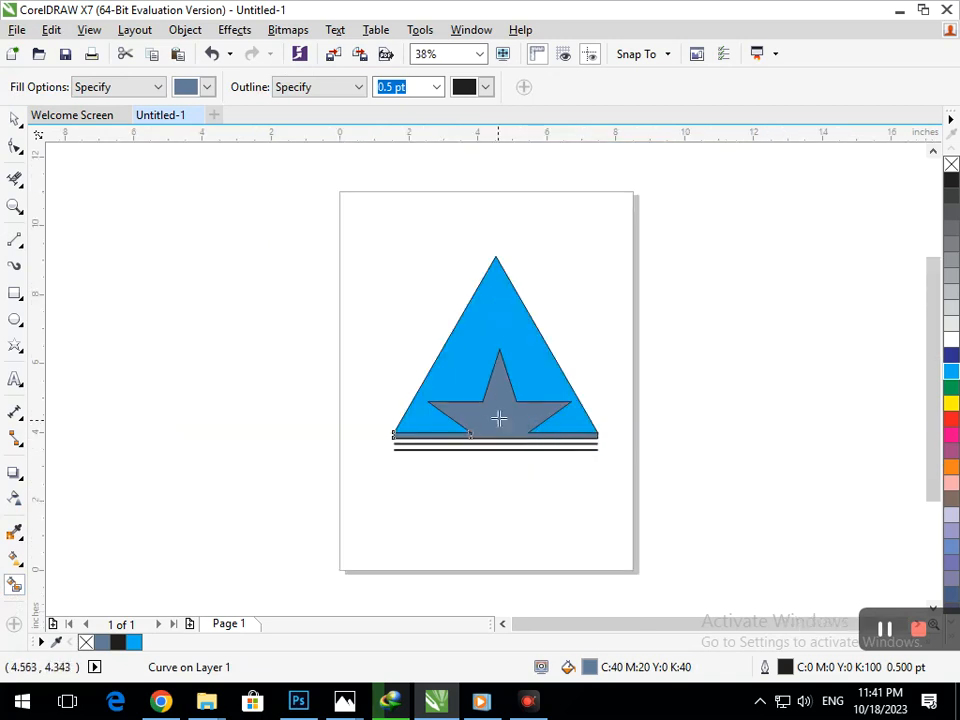
pyautogui.click(474, 347)
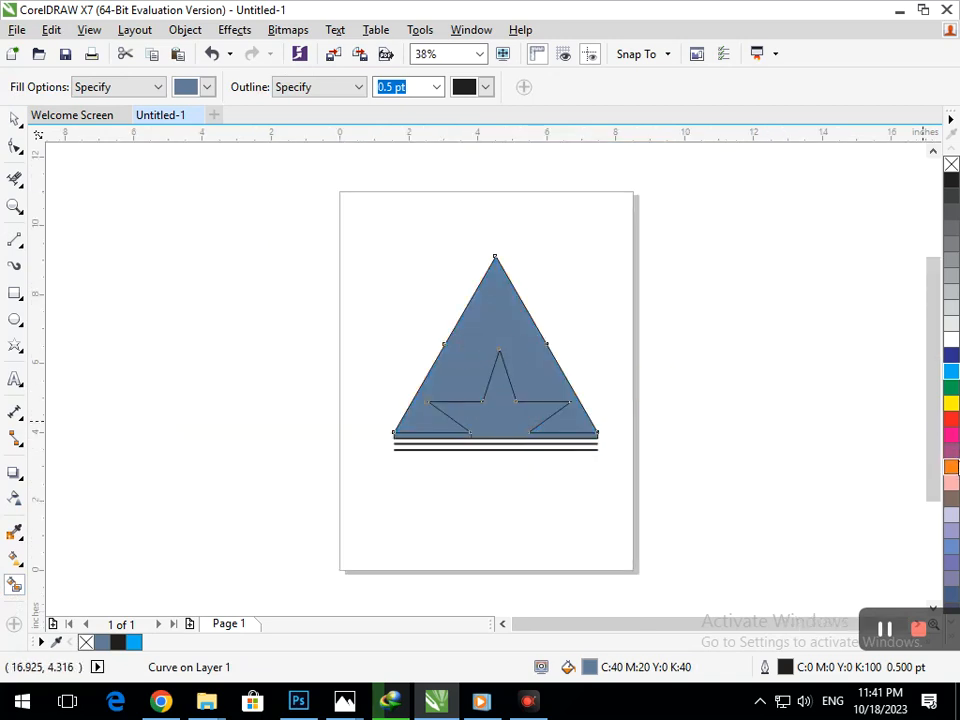
pyautogui.click(954, 453)
# Fill the star shape and the strip under the triangle's left leg with cyan
pyautogui.click(505, 428)
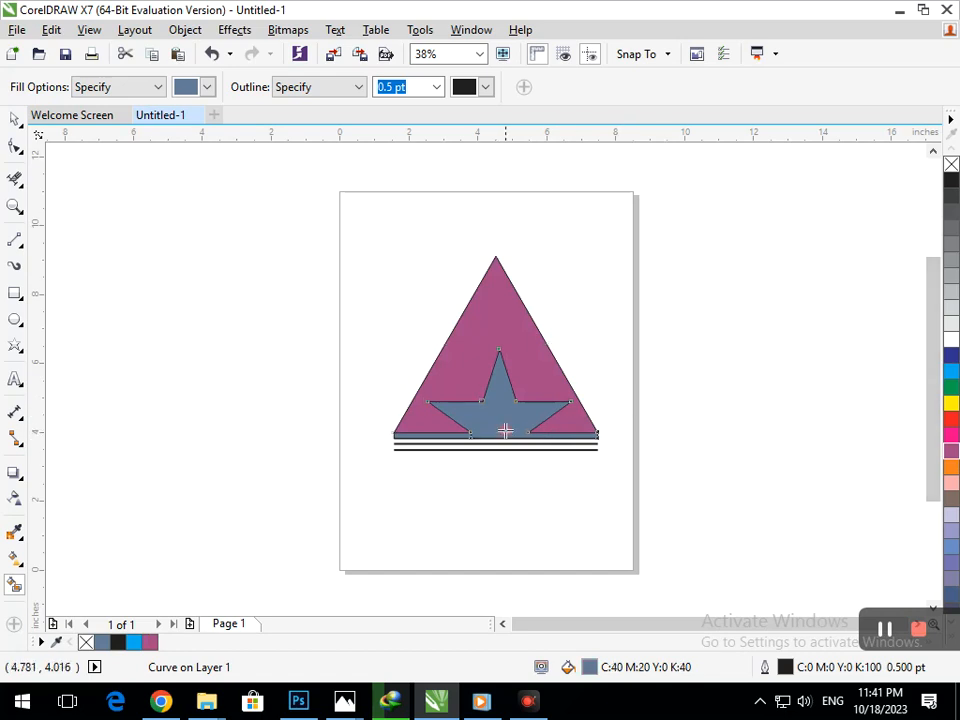
pyautogui.click(951, 370)
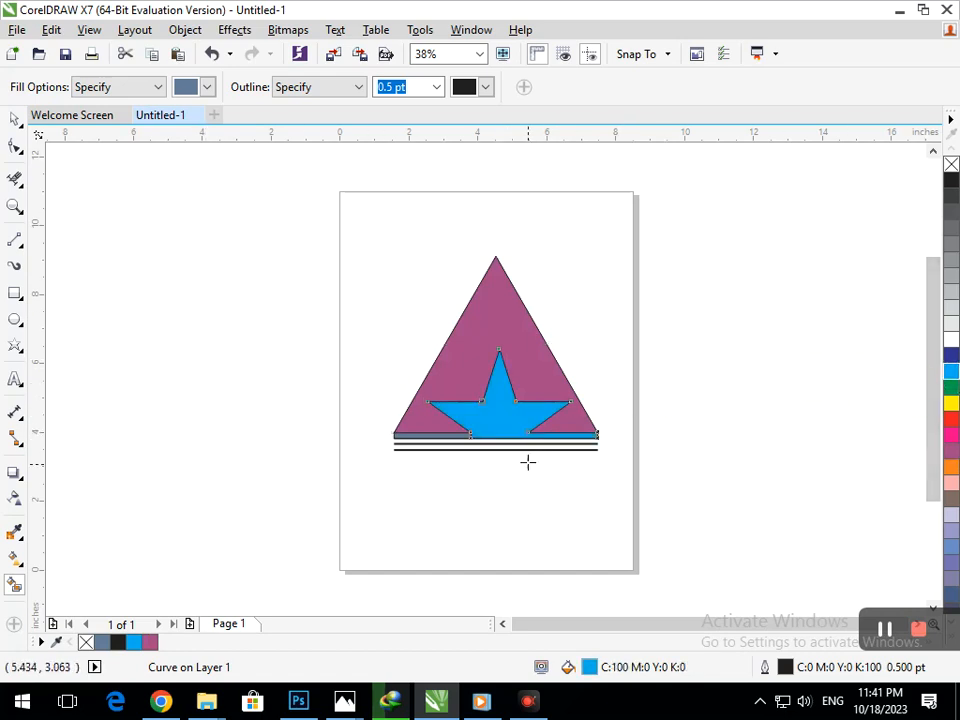
pyautogui.click(463, 433)
pyautogui.click(951, 373)
# Weld the left strip and the star shape into a single object
pyautogui.click(14, 120)
pyautogui.click(118, 396)
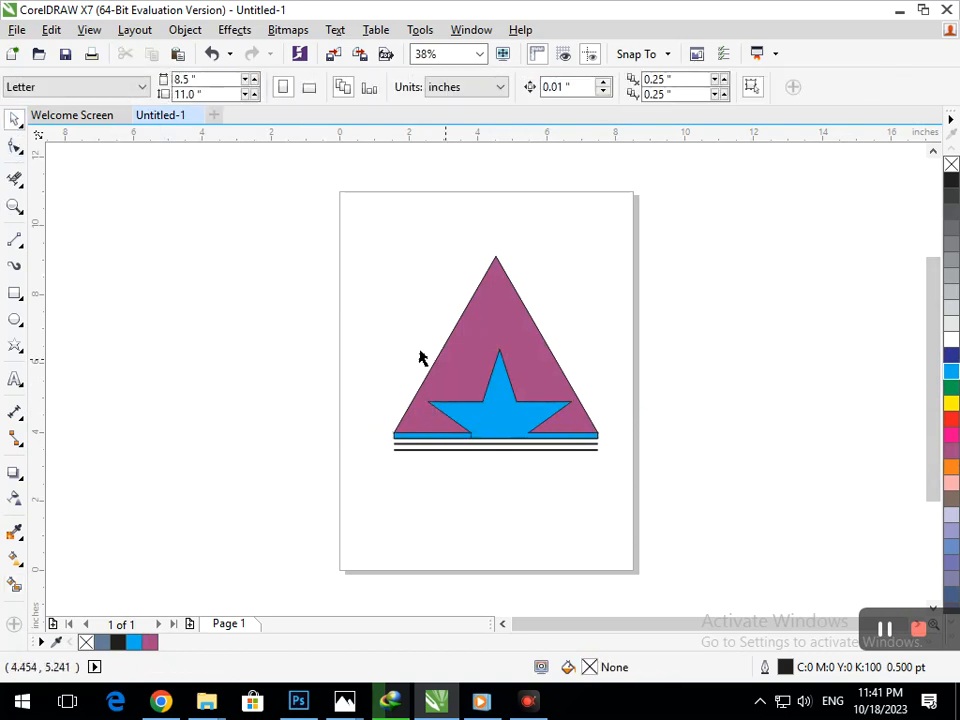
pyautogui.scroll(3, 484, 450)
pyautogui.click(440, 392)
pyautogui.keyDown('shift'); pyautogui.click(518, 356); pyautogui.keyUp('shift')
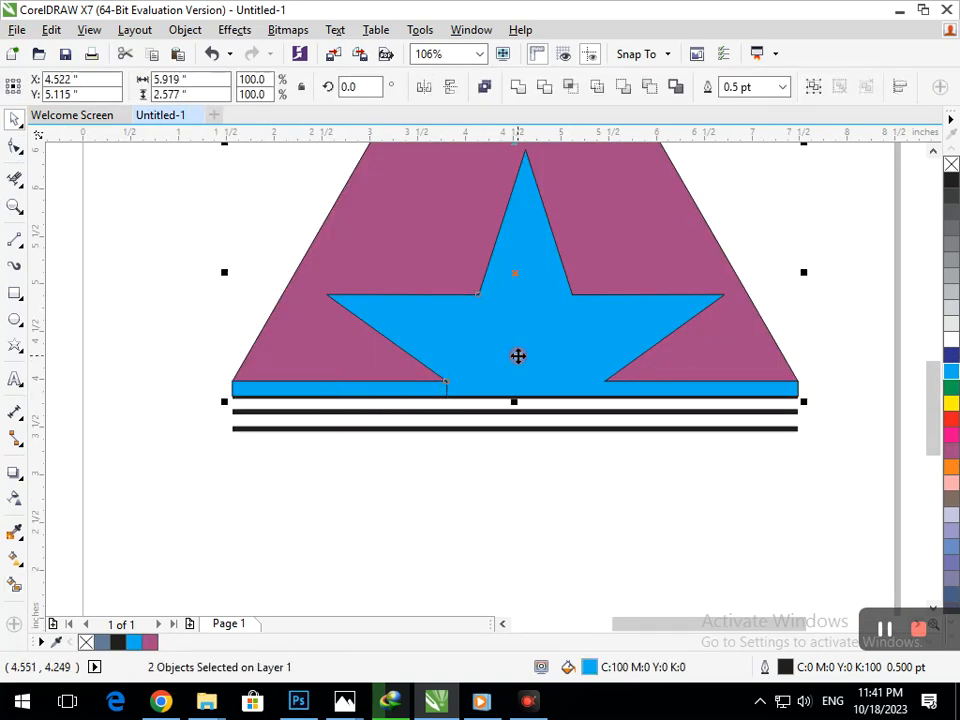
pyautogui.click(517, 87)
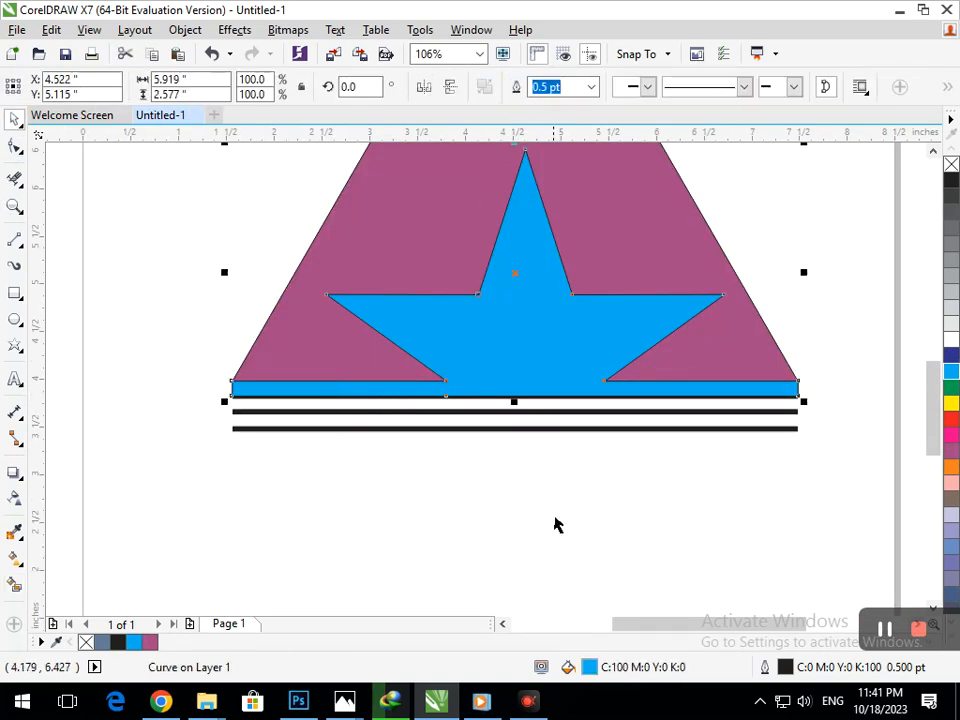
pyautogui.click(557, 525)
pyautogui.scroll(-3, 565, 447)
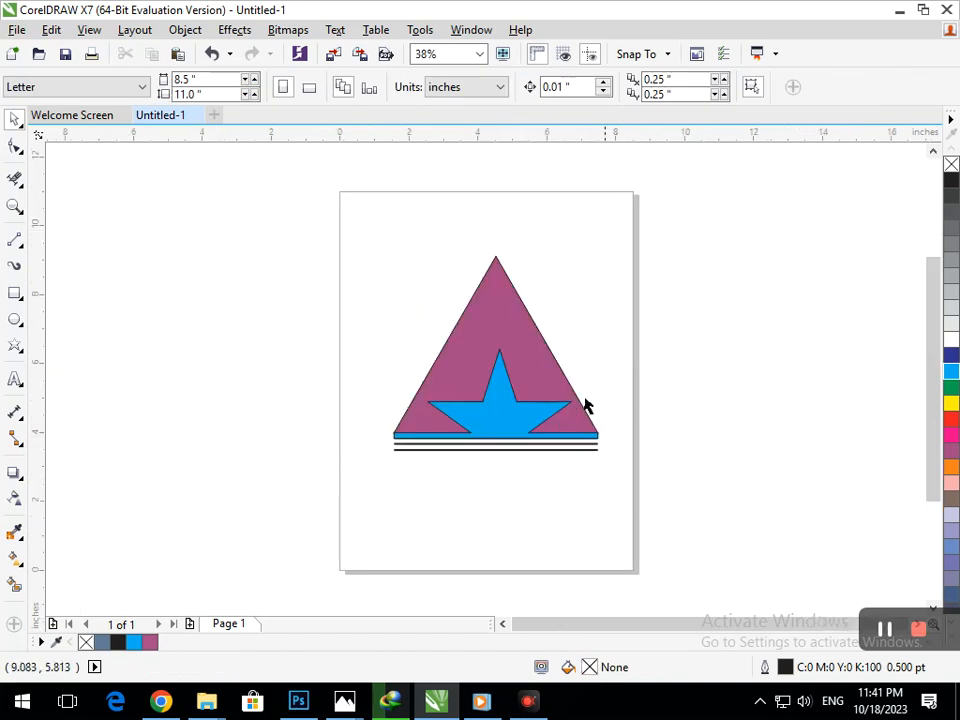
pyautogui.scroll(2, 674, 534)
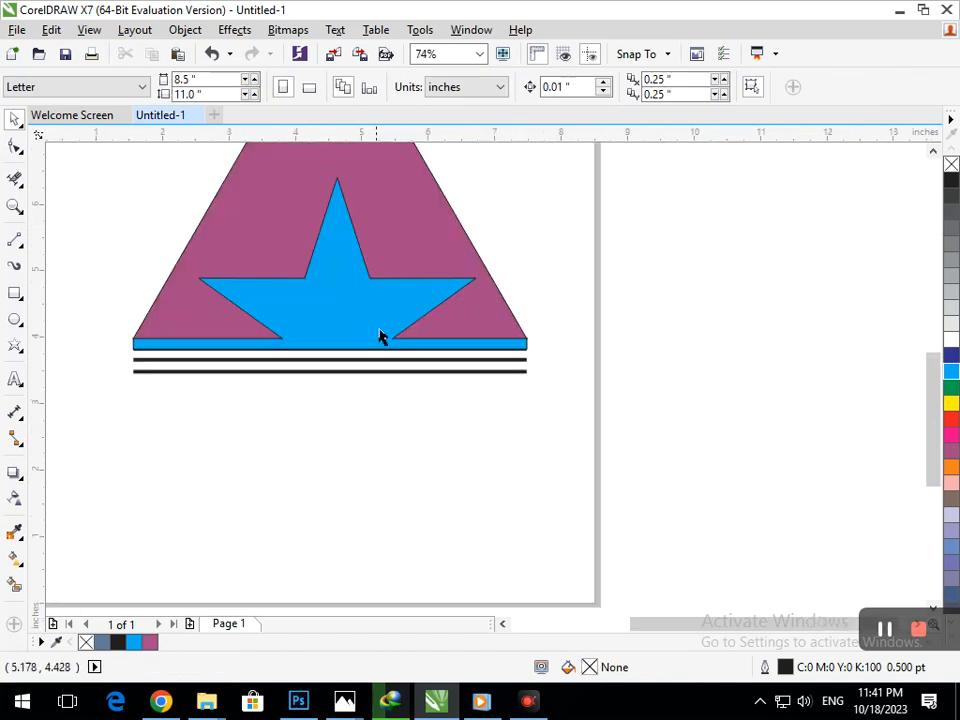
pyautogui.click(352, 344)
pyautogui.moveTo(356, 349); pyautogui.dragTo(263, 368)
pyautogui.hotkey('ctrl', 'z')
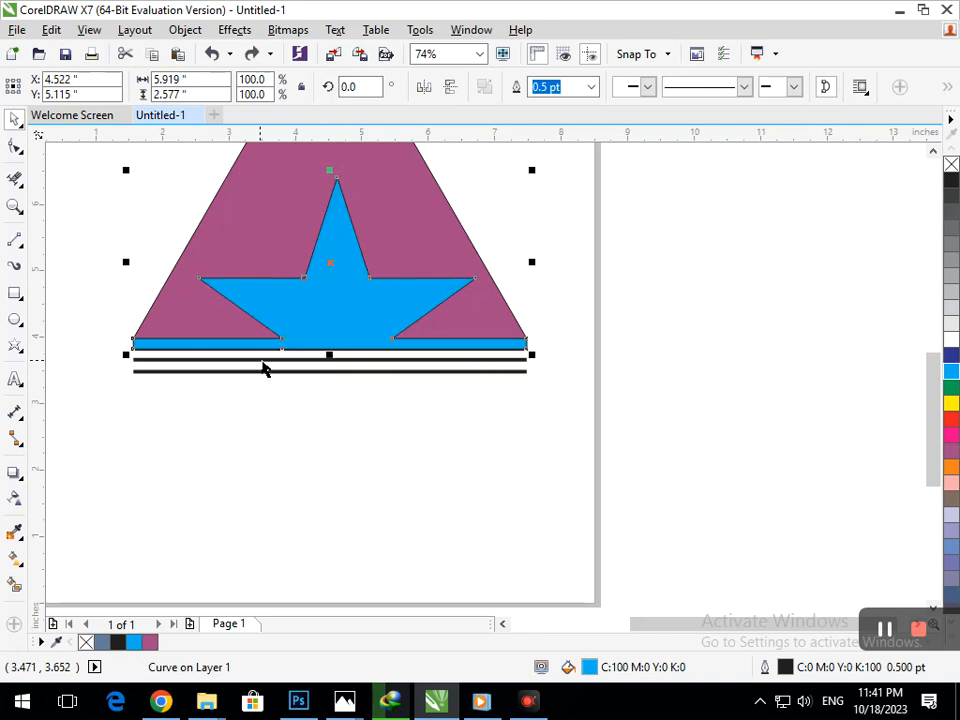
pyautogui.click(220, 388)
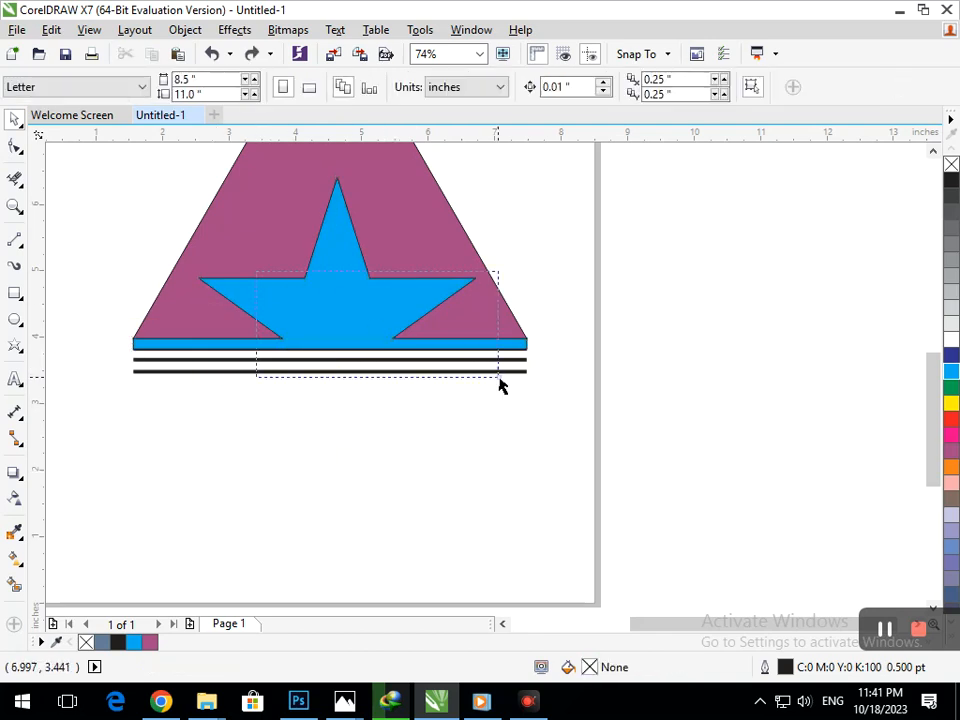
pyautogui.moveTo(499, 378); pyautogui.dragTo(499, 380)
pyautogui.scroll(-1, 499, 420)
# Fill the welded star and base strip with yellow
pyautogui.click(507, 405)
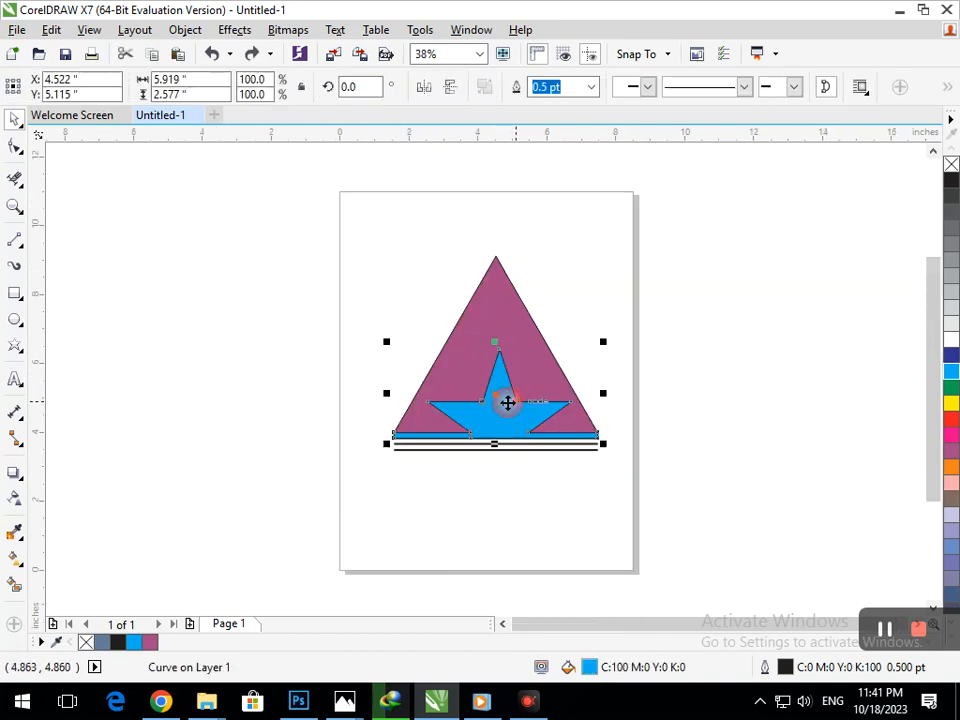
pyautogui.click(951, 403)
pyautogui.click(541, 520)
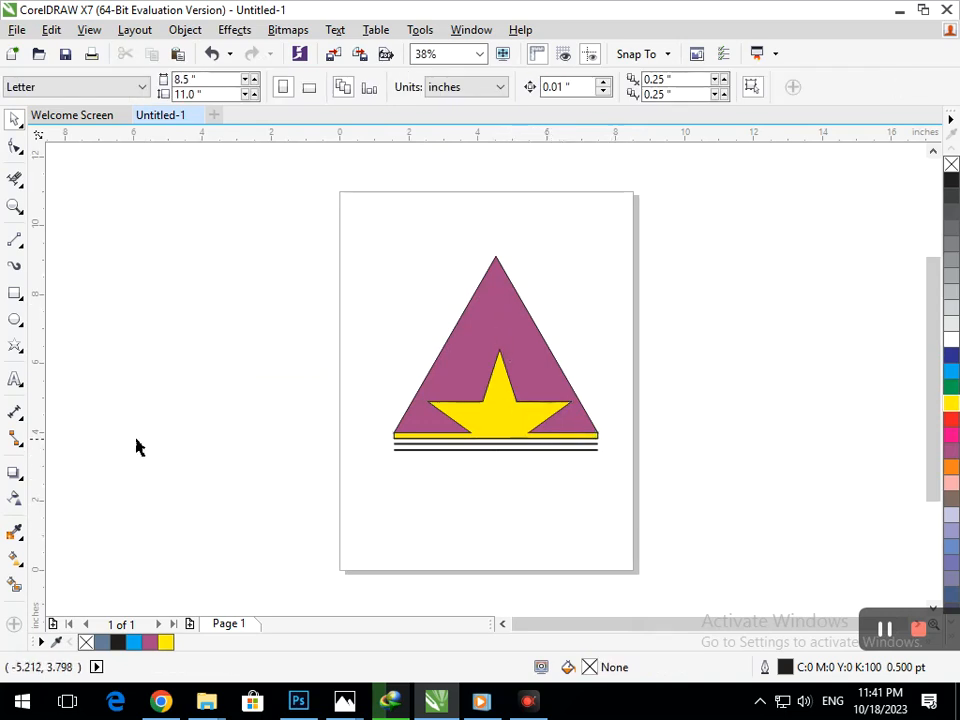
# Add artistic text beside the page reading "Graphic" on the first line and "Designing" on the second
pyautogui.click(15, 379)
pyautogui.click(239, 497)
pyautogui.write('Graphic')
pyautogui.press('Return')
pyautogui.write('Designing')
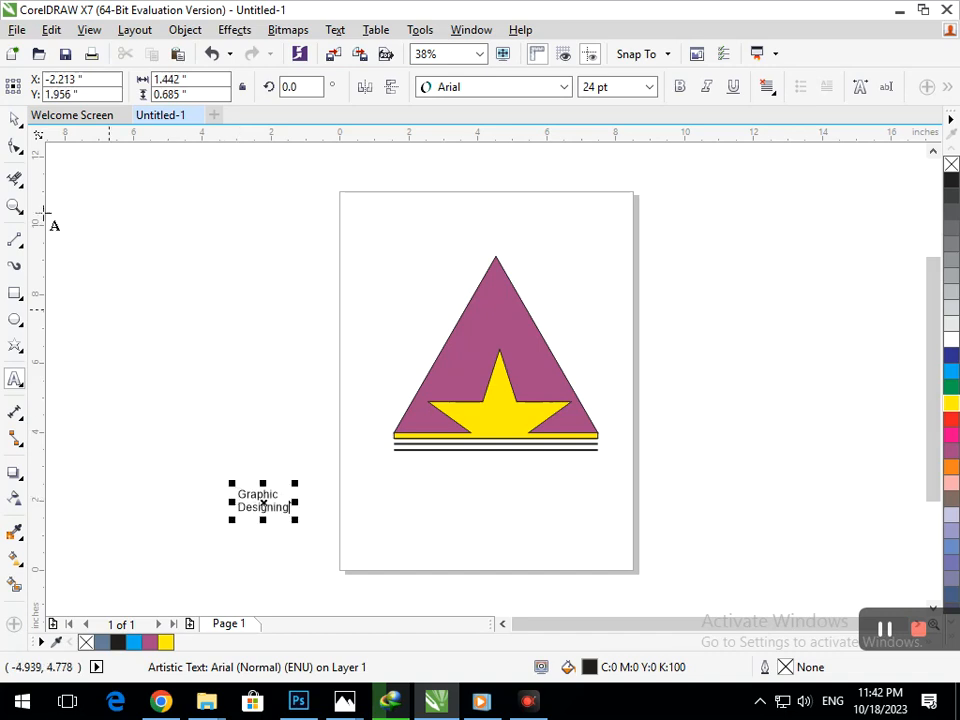
# Move the "Graphic Designing" text to just below the stripes, aligned with their left end
pyautogui.click(16, 123)
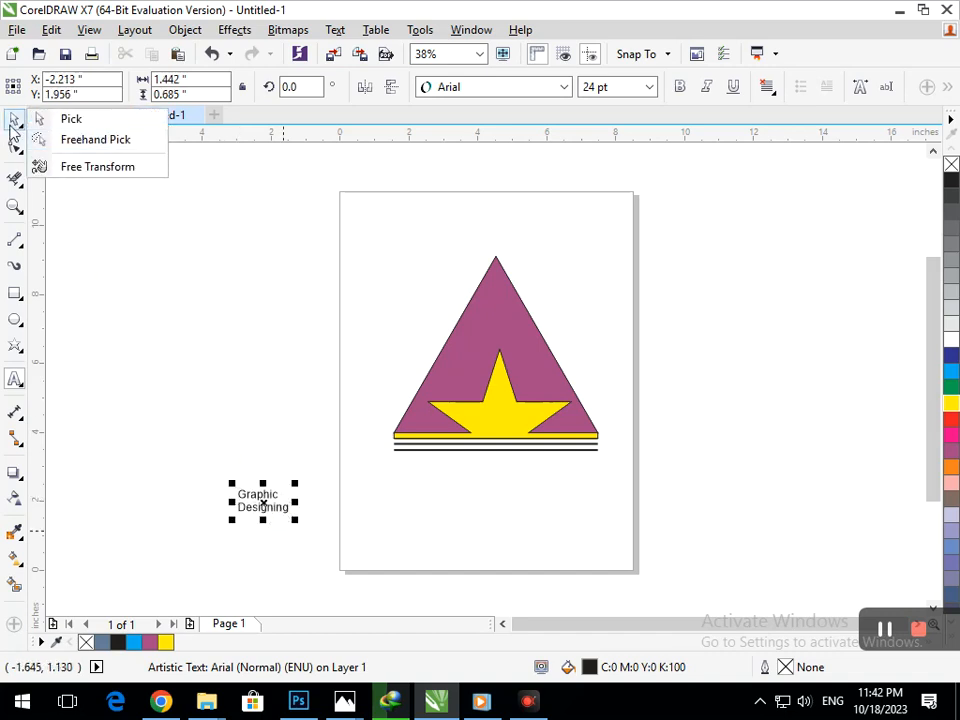
pyautogui.click(13, 124)
pyautogui.click(172, 294)
pyautogui.moveTo(263, 508); pyautogui.dragTo(418, 484)
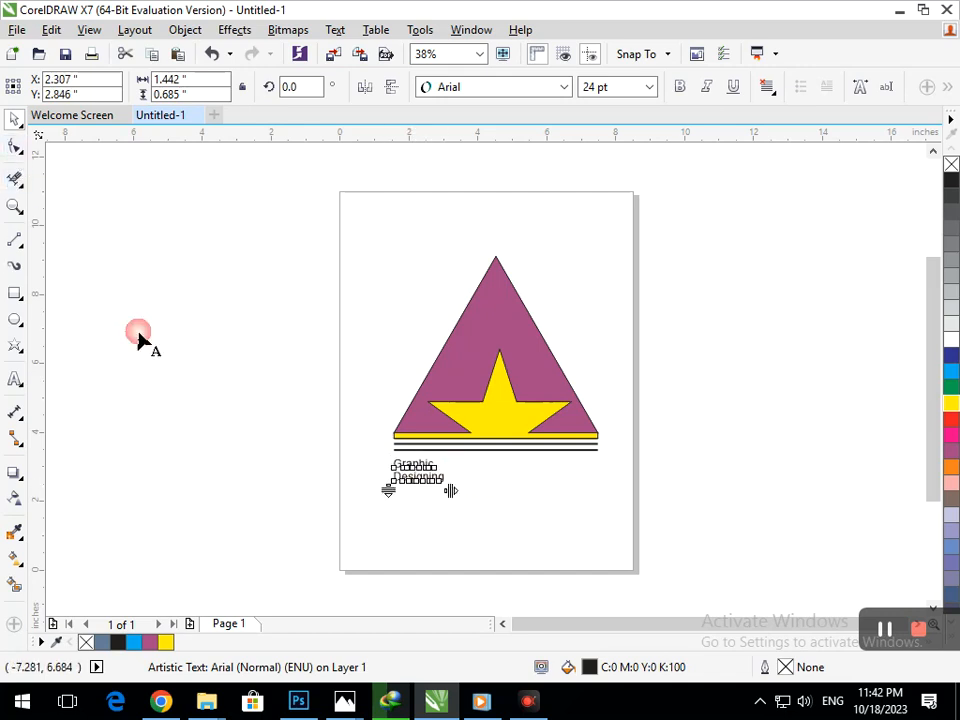
# Widen the text's letter spacing until "Designing" spans the full width of the stripes
pyautogui.press('F10')
pyautogui.moveTo(452, 489); pyautogui.dragTo(615, 491)
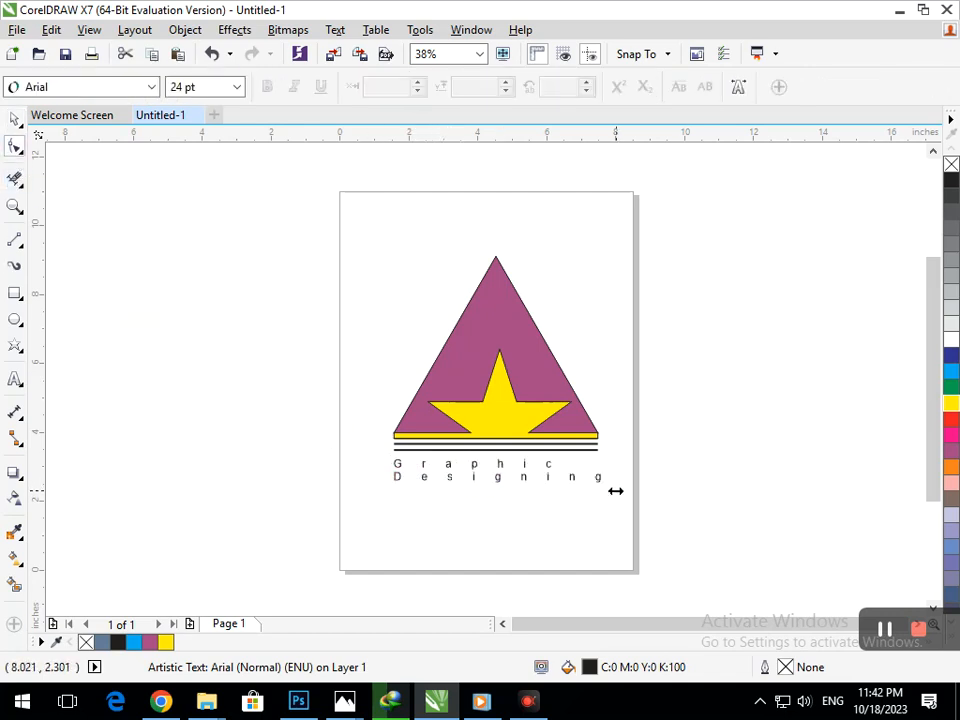
pyautogui.click(14, 119)
pyautogui.click(150, 400)
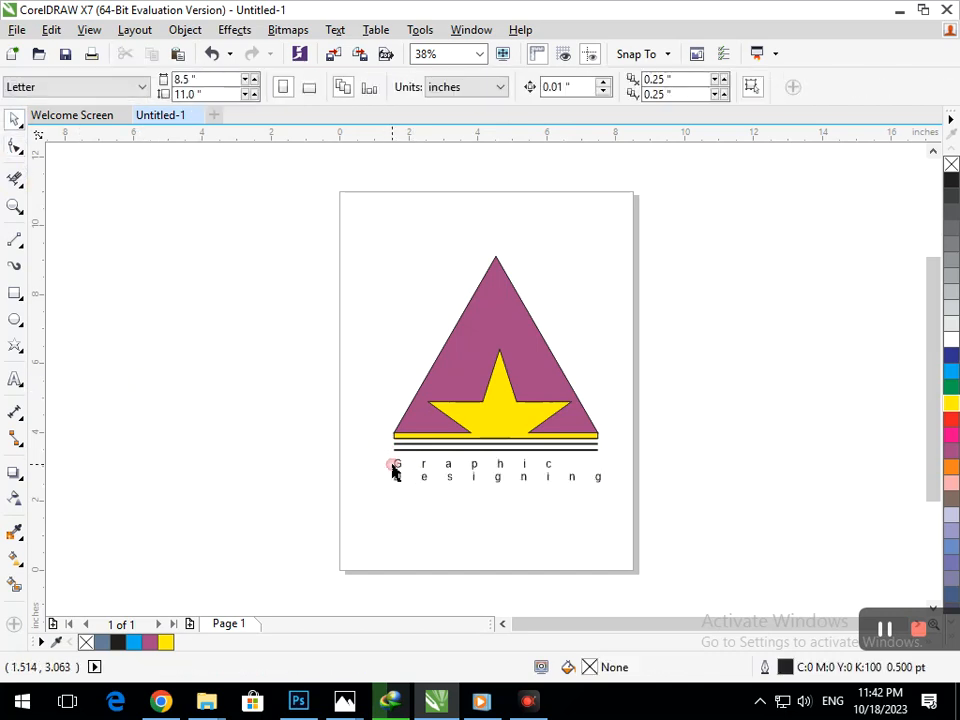
# Indent the "Graphic" line by one letter position and increase the line spacing between the two words
pyautogui.doubleClick(396, 465)
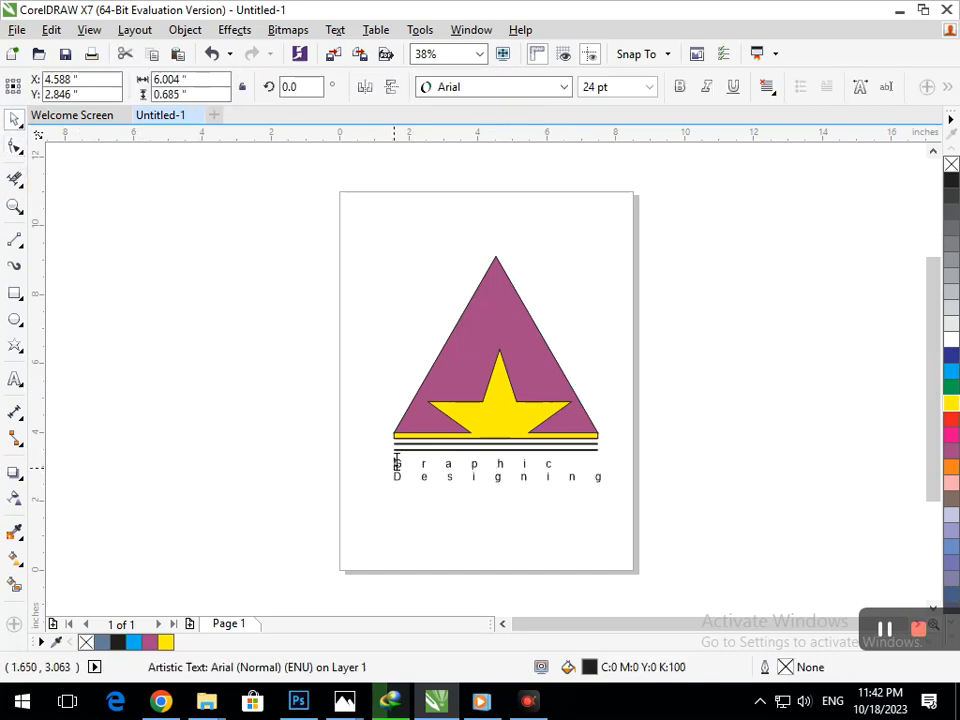
pyautogui.click(14, 148)
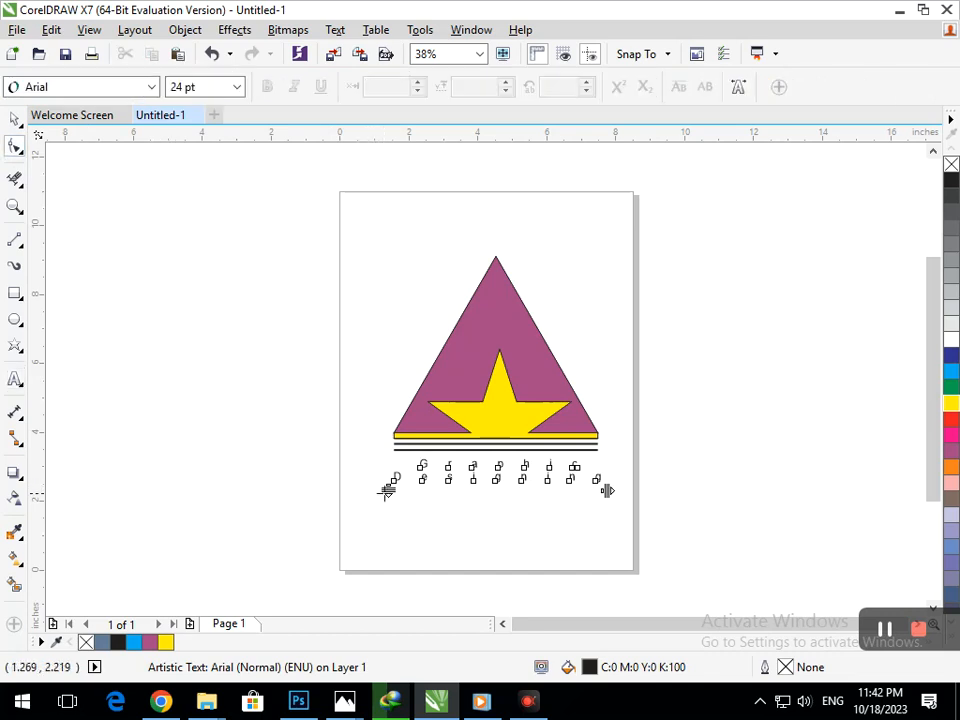
pyautogui.moveTo(386, 490); pyautogui.dragTo(386, 497)
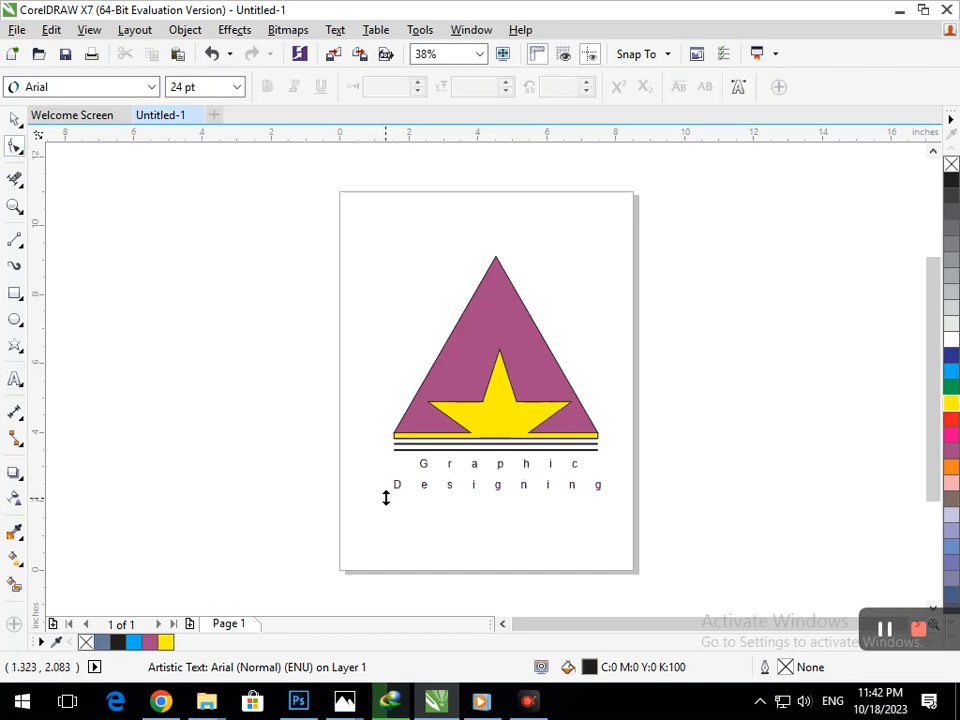
pyautogui.click(14, 119)
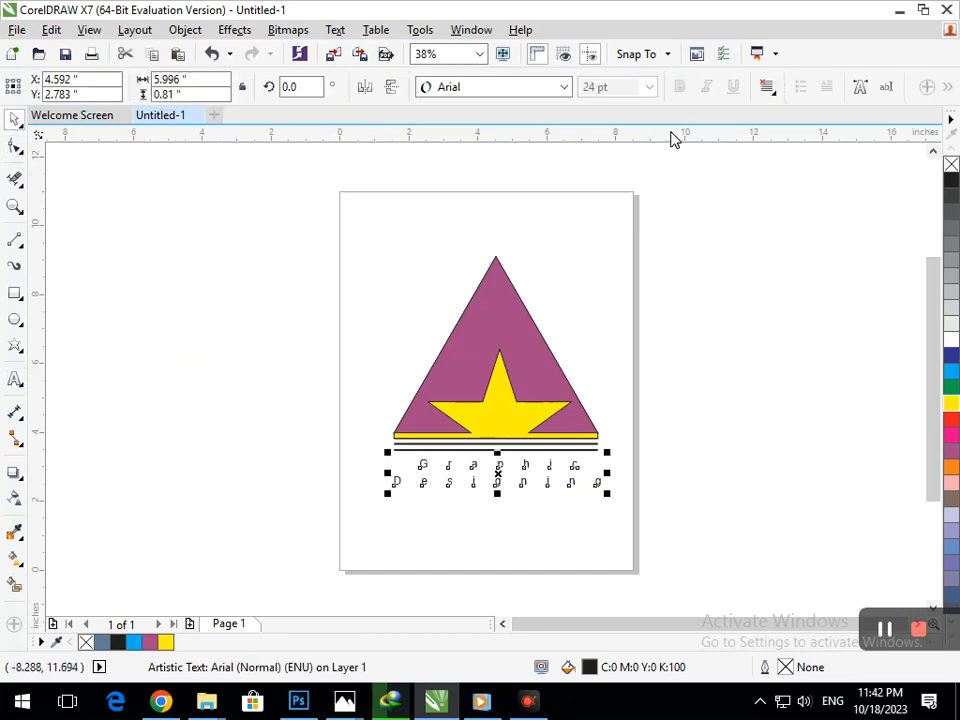
# Make the "Graphic Designing" text bold
pyautogui.click(679, 212)
pyautogui.click(556, 496)
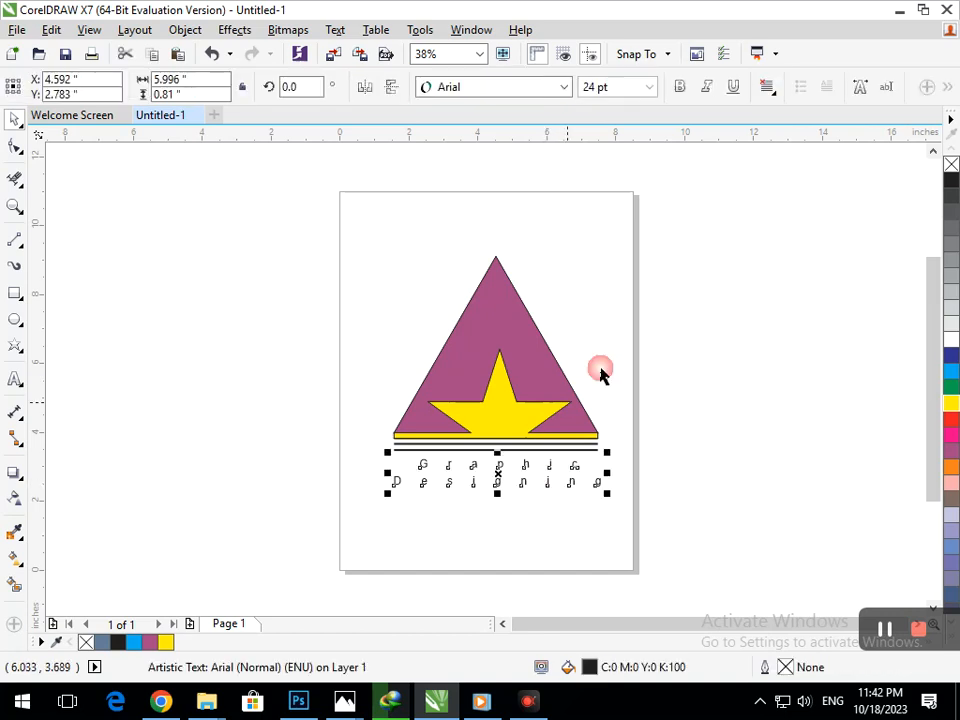
pyautogui.click(679, 87)
pyautogui.click(740, 395)
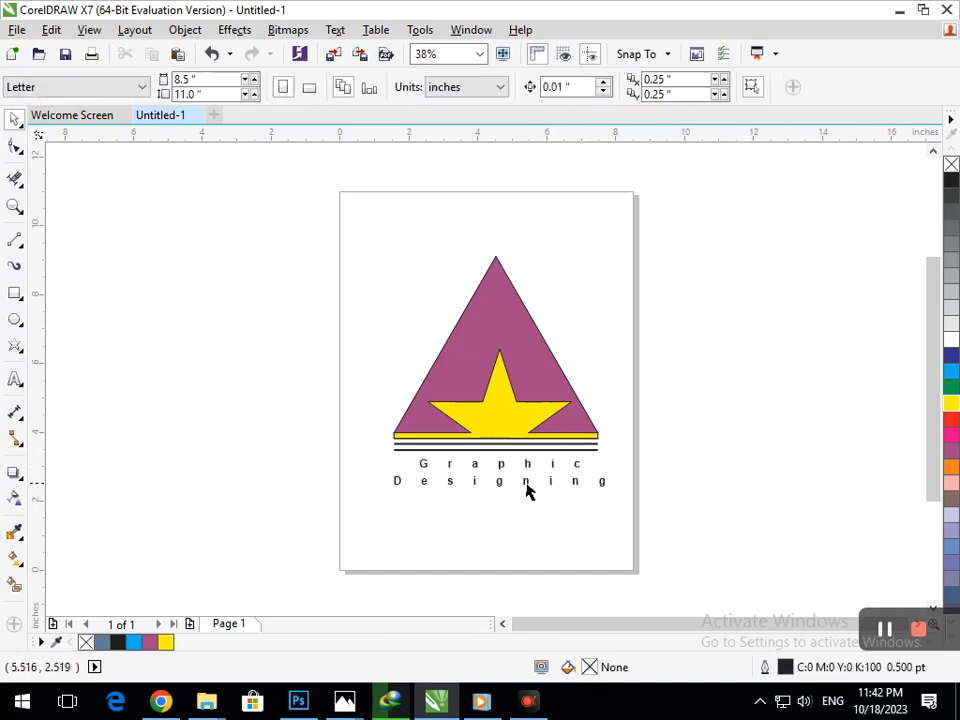
# Scale the "Graphic Designing" text down slightly to 99%
pyautogui.click(528, 490)
pyautogui.moveTo(389, 497); pyautogui.dragTo(467, 516)
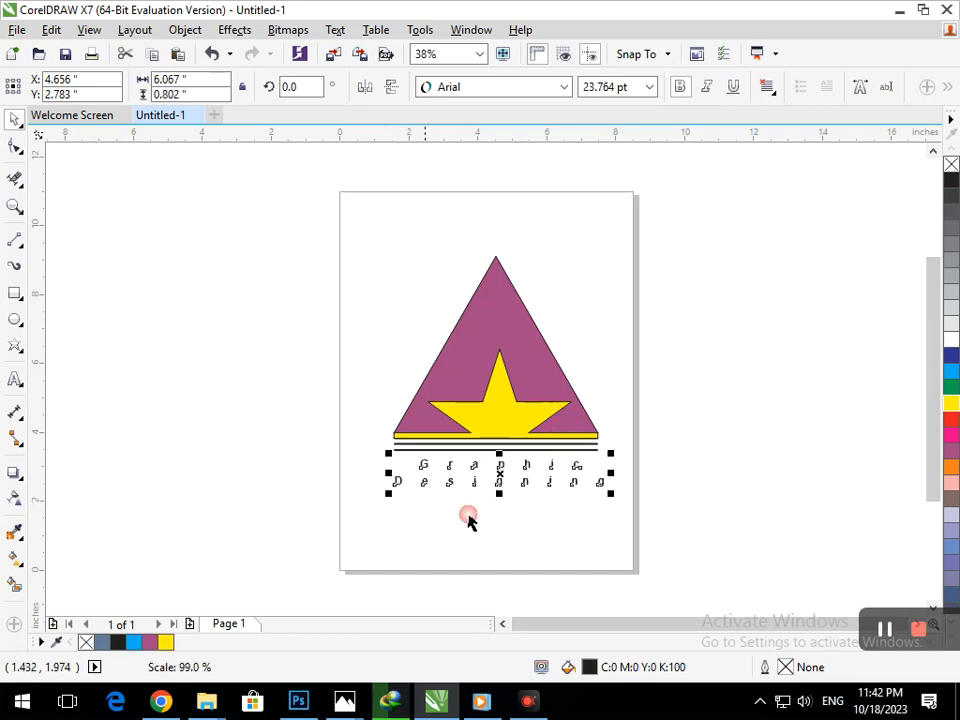
pyautogui.click(508, 527)
# Select the whole logo with its text and move it off the page to the left and slightly up
pyautogui.press('F3')
pyautogui.moveTo(321, 246); pyautogui.dragTo(696, 525)
pyautogui.moveTo(467, 397); pyautogui.dragTo(167, 339)
pyautogui.moveTo(115, 238); pyautogui.dragTo(302, 414)
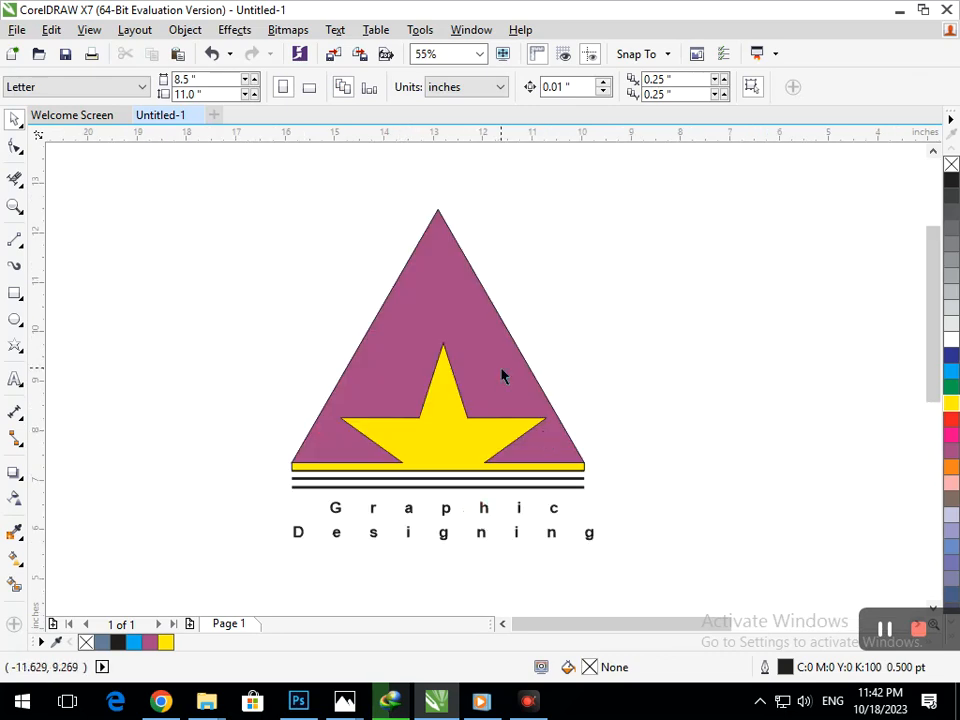
# Try font sizes of 100 pt and 18 pt on the "Graphic Designing" text
pyautogui.click(444, 506)
pyautogui.click(651, 88)
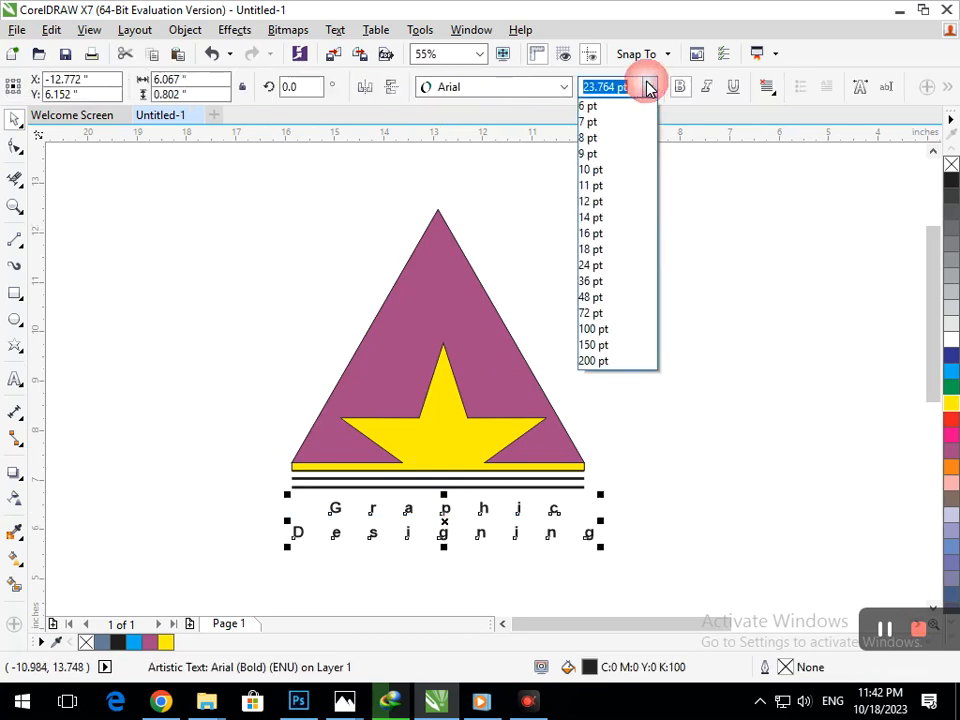
pyautogui.click(606, 328)
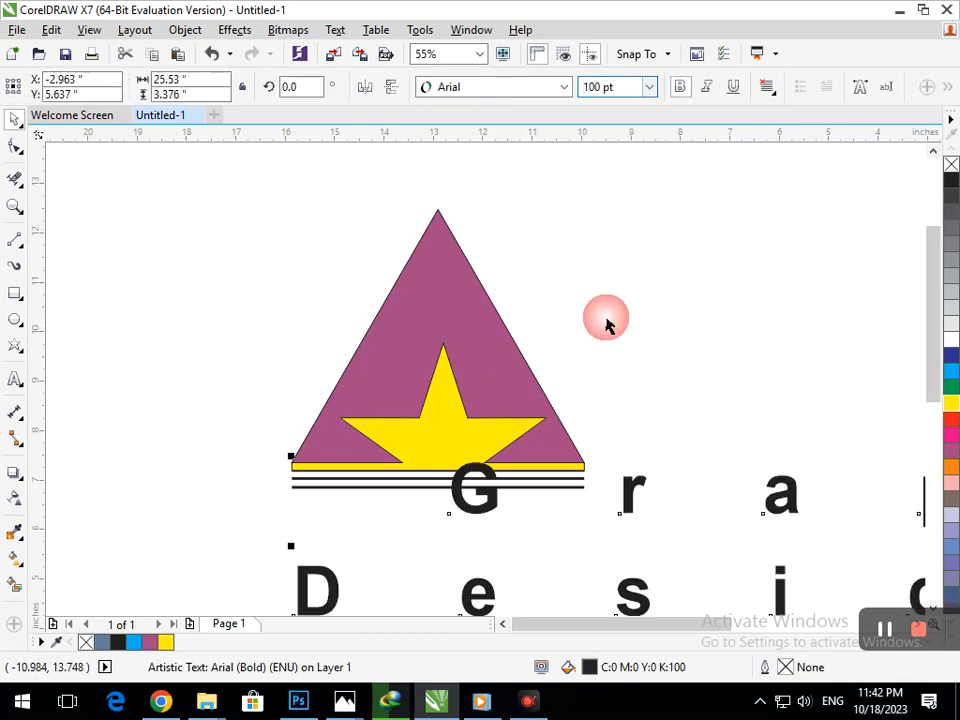
pyautogui.click(649, 88)
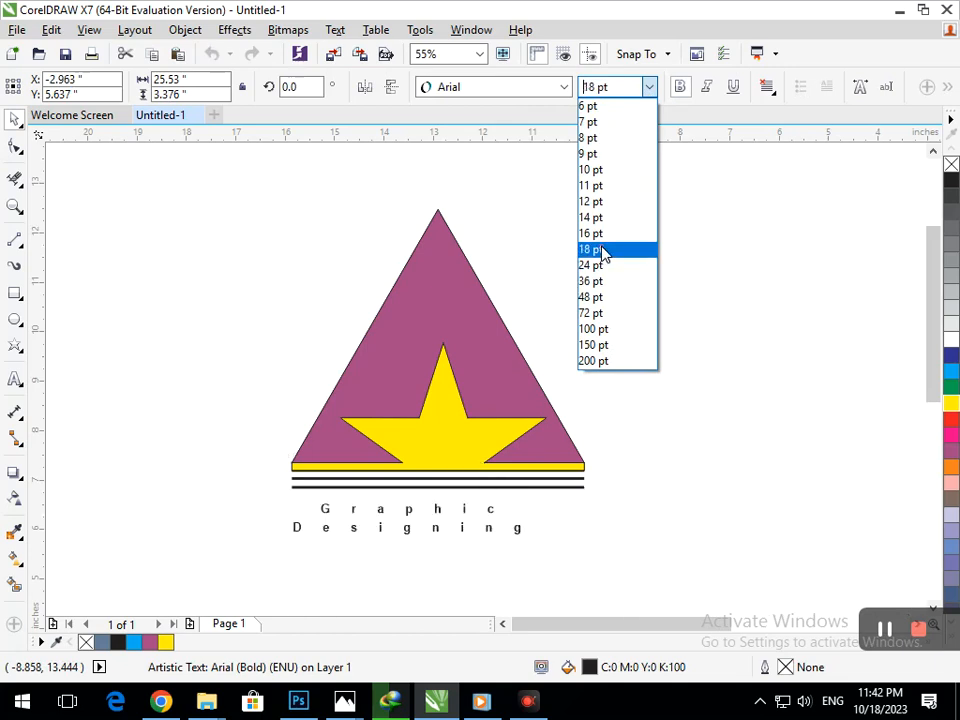
pyautogui.click(601, 251)
# Enlarge the "Graphic Designing" text to a font size of 36 pt
pyautogui.click(649, 88)
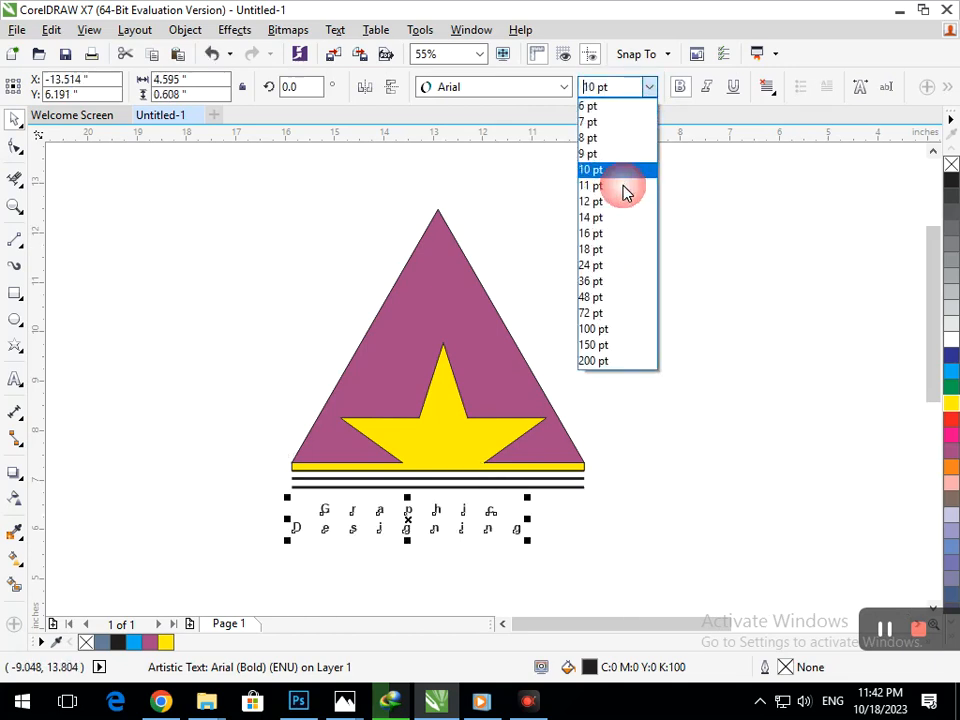
pyautogui.click(614, 266)
pyautogui.click(651, 87)
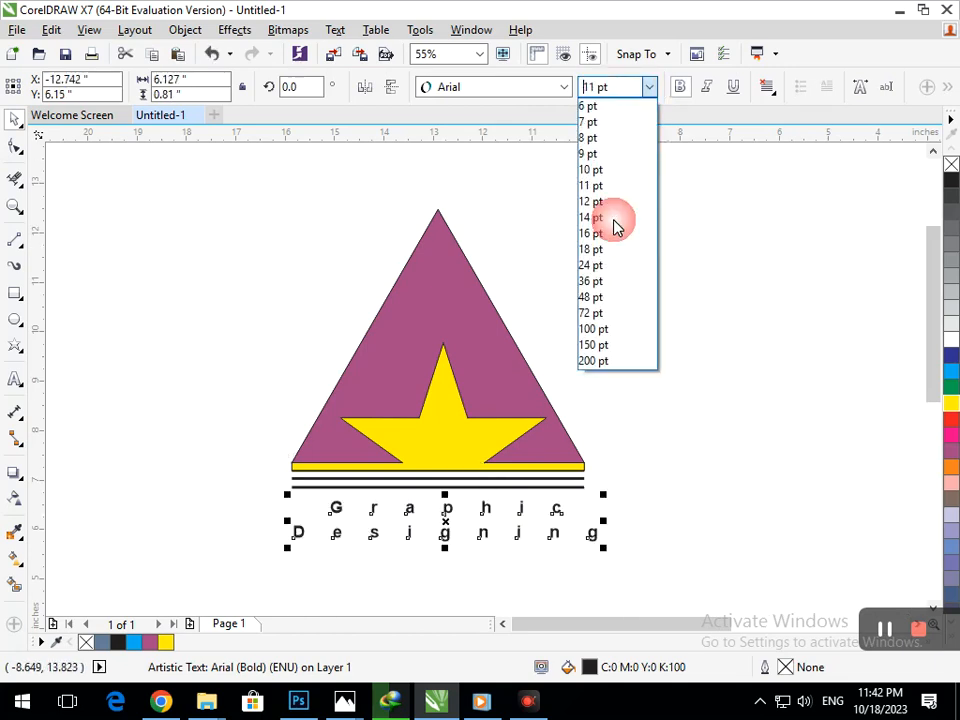
pyautogui.click(604, 284)
# Tighten the character and line spacing of the "Graphic Designing" text to roughly match the width of the logo's base
pyautogui.click(16, 147)
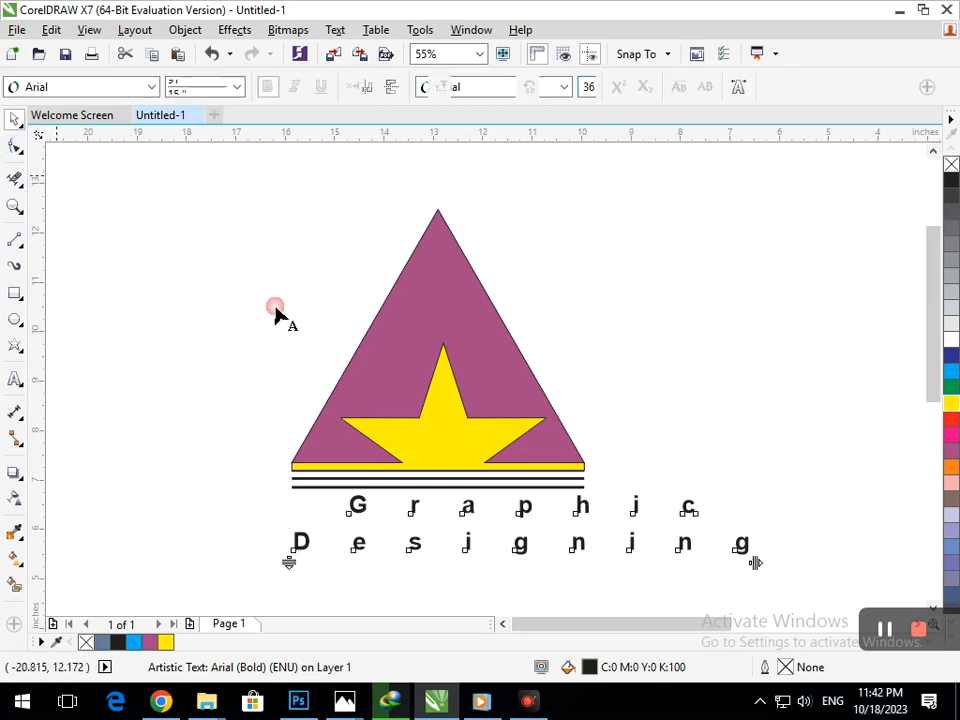
pyautogui.moveTo(755, 562); pyautogui.dragTo(553, 546)
pyautogui.moveTo(289, 561); pyautogui.dragTo(292, 535)
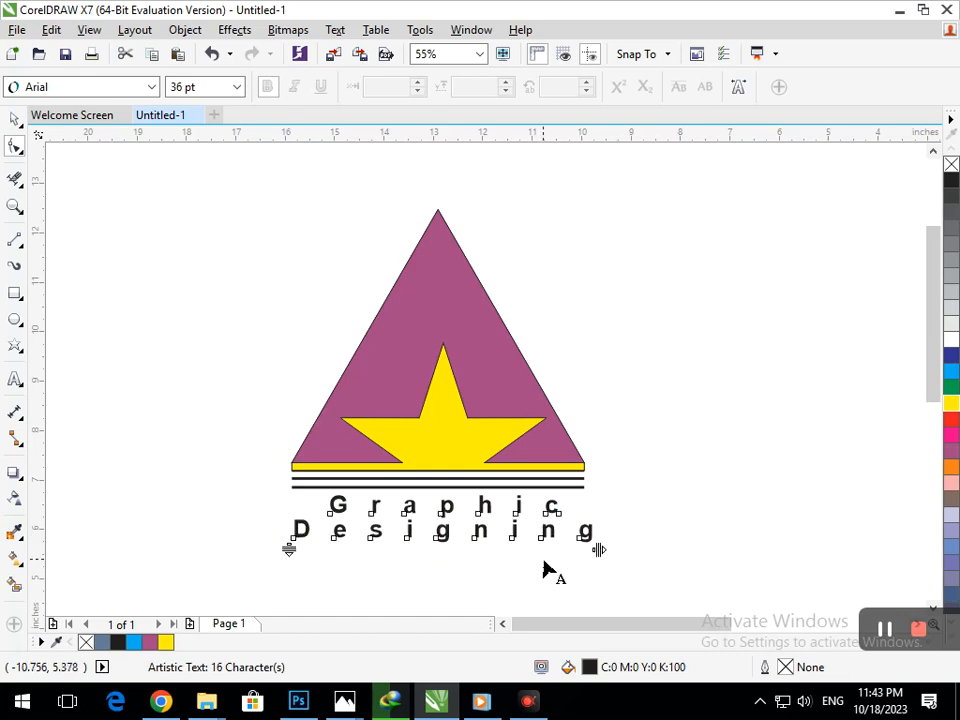
pyautogui.click(14, 120)
pyautogui.click(495, 607)
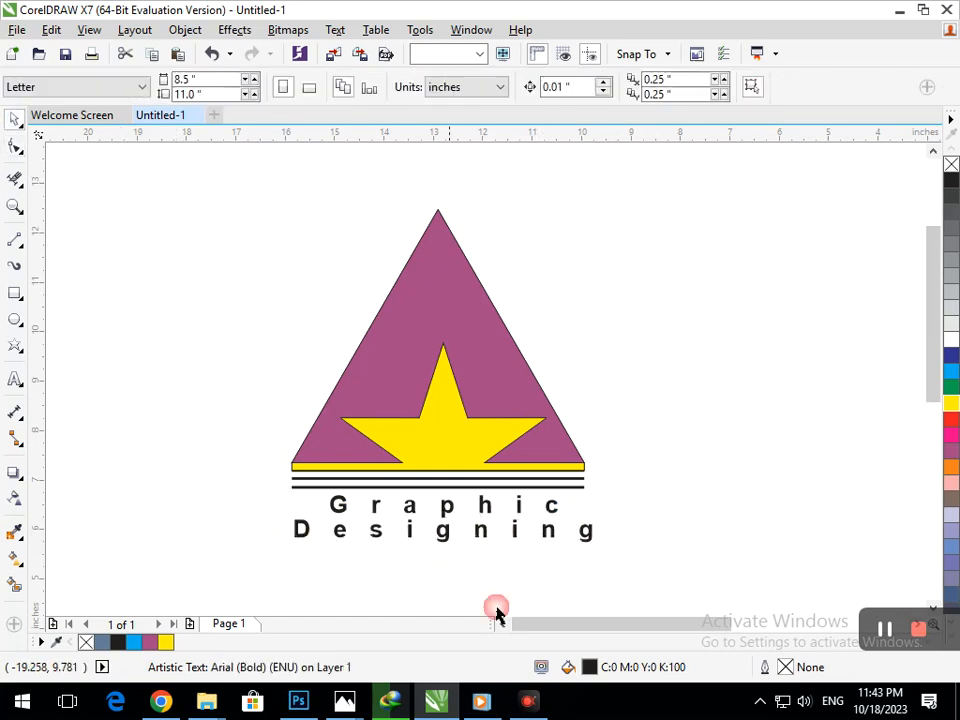
# Colour the fill and outline of the word "Designing" dark blue (C:100 M:100 Y:0 K:0), after trying cyan on it
pyautogui.doubleClick(550, 527)
pyautogui.moveTo(548, 526); pyautogui.dragTo(298, 537)
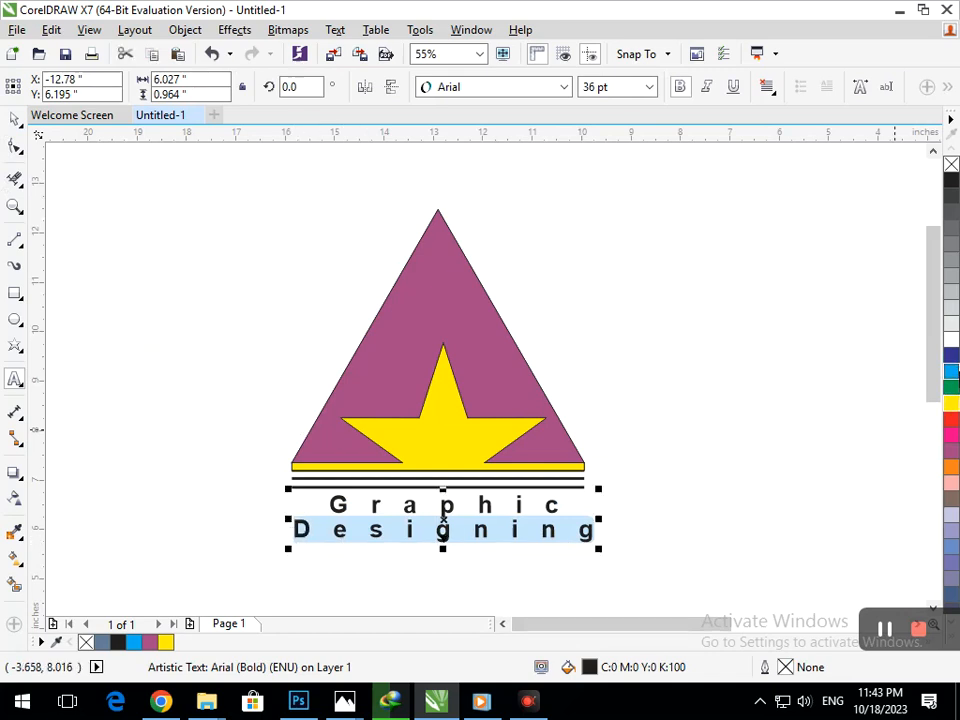
pyautogui.click(956, 373)
pyautogui.rightClick(956, 373)
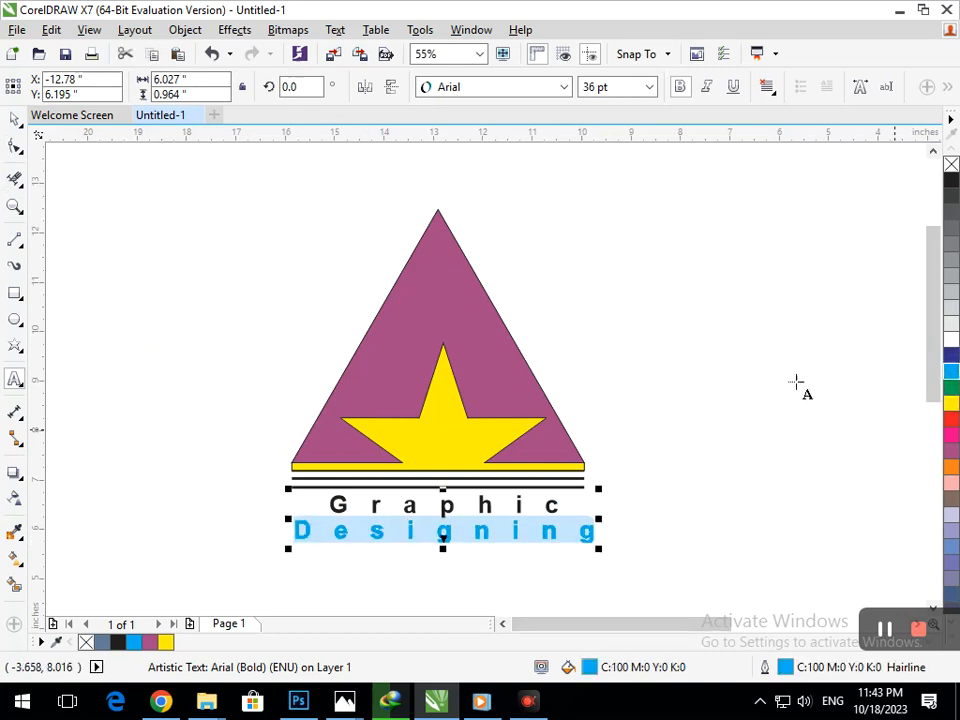
pyautogui.click(951, 354)
pyautogui.rightClick(951, 354)
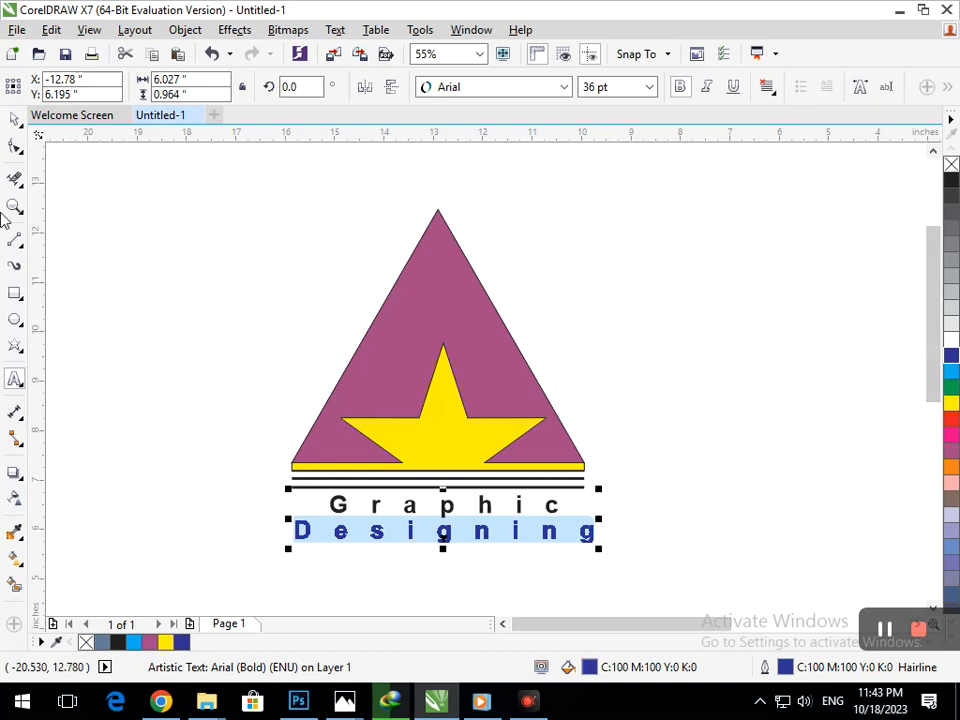
pyautogui.click(14, 119)
pyautogui.click(86, 214)
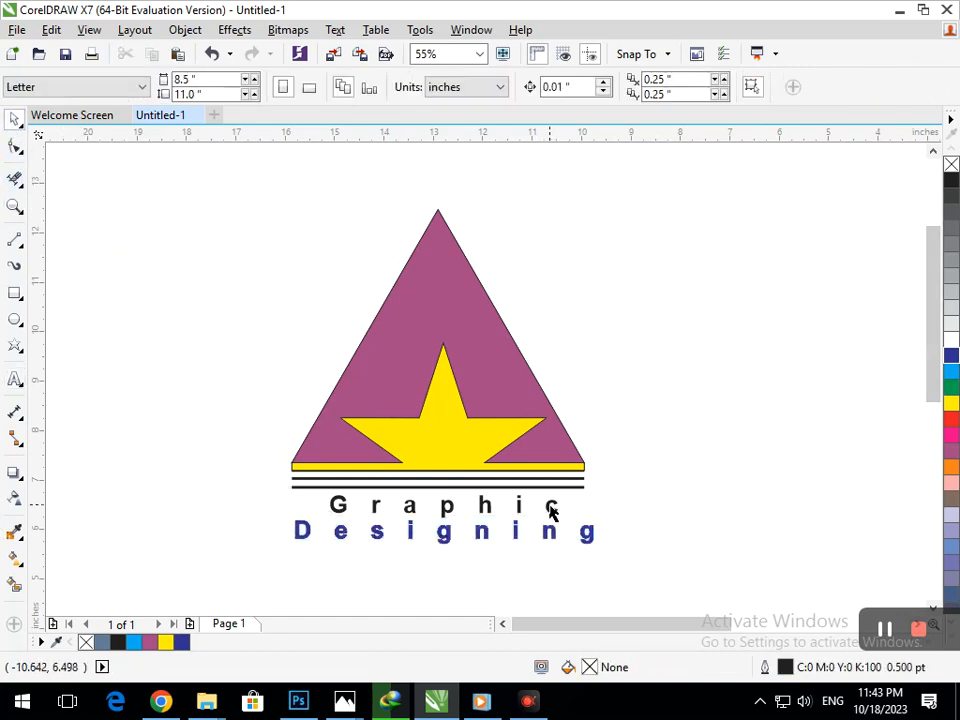
# Add a one-step inside contour with an offset of about 0.347" to the yellow star and base shape
pyautogui.moveTo(450, 429); pyautogui.dragTo(429, 416)
pyautogui.hotkey('ctrl', 'z')
pyautogui.click(18, 476)
pyautogui.click(62, 492)
pyautogui.click(311, 477)
pyautogui.moveTo(345, 428); pyautogui.dragTo(444, 503)
pyautogui.click(518, 388)
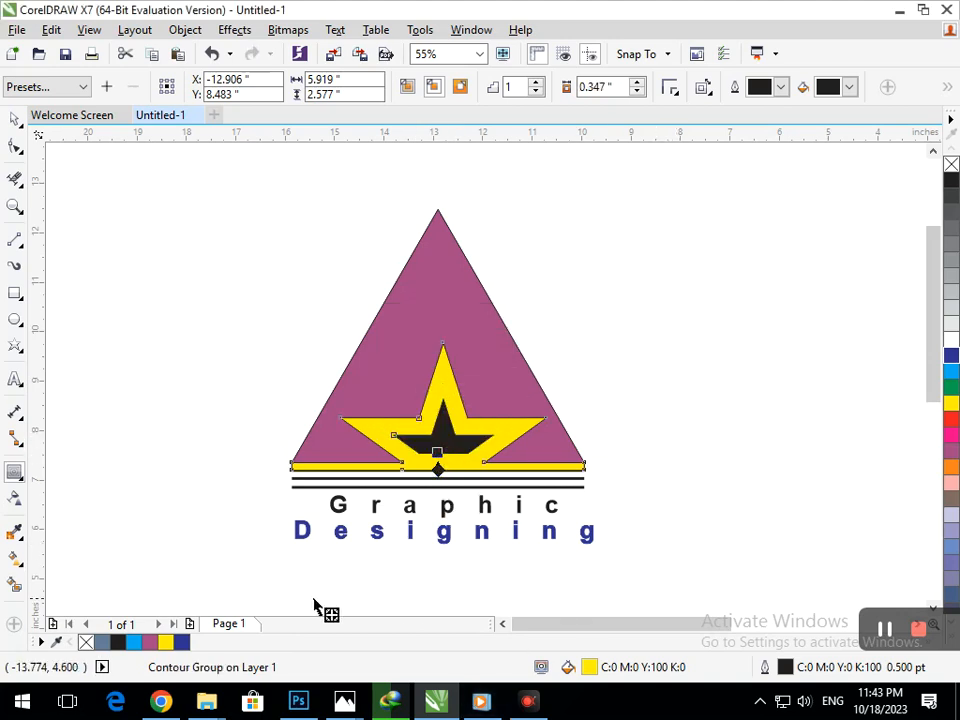
pyautogui.click(14, 119)
pyautogui.click(114, 278)
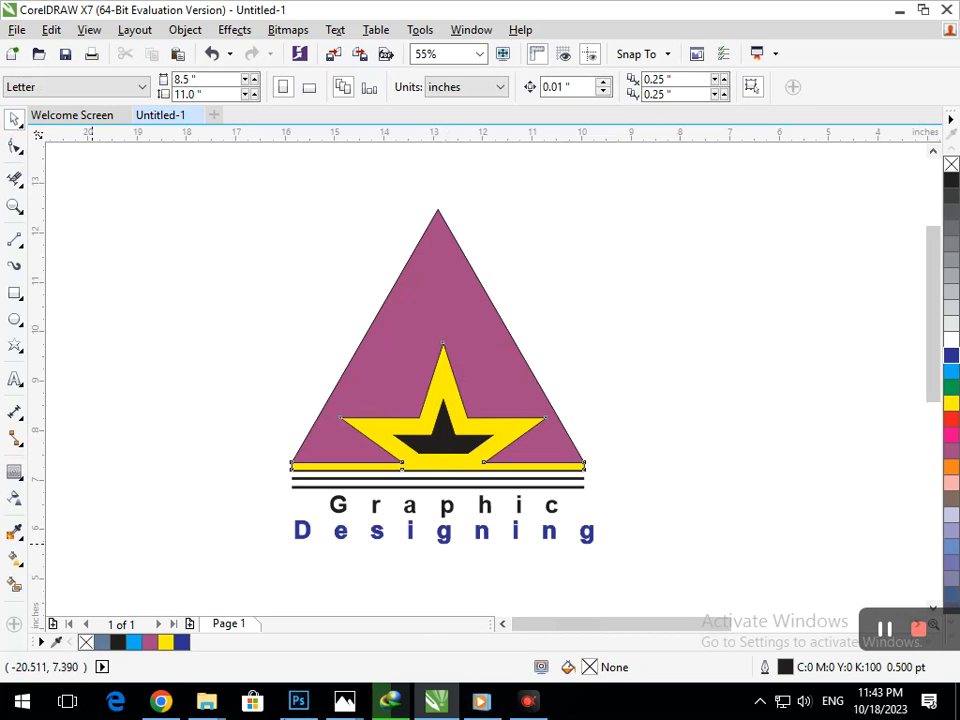
# Recolour the whole "Graphic Designing" text black
pyautogui.click(447, 545)
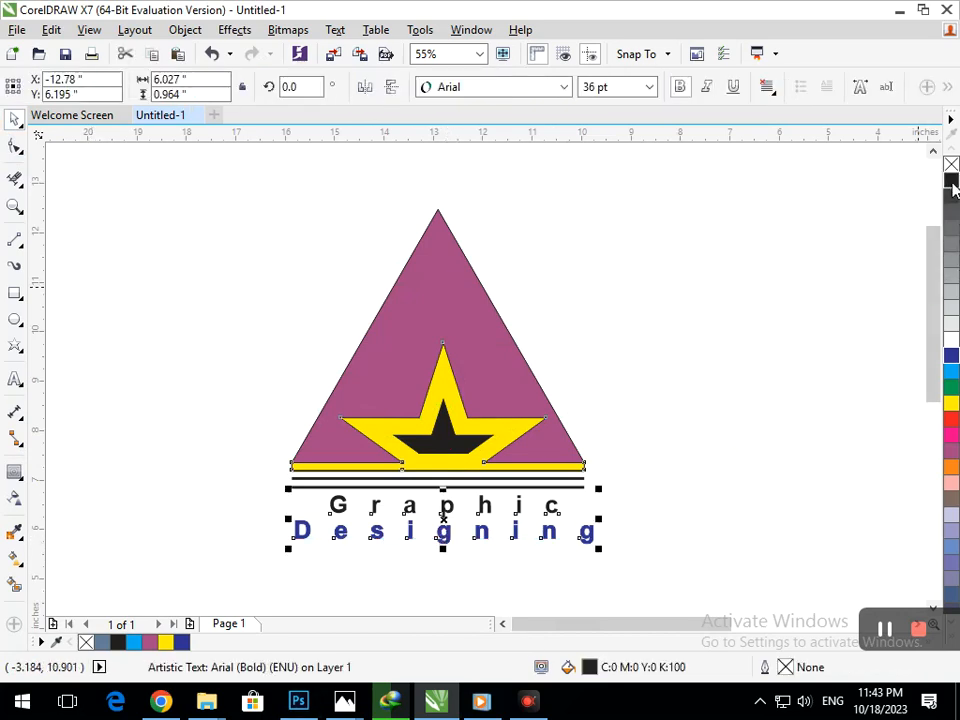
pyautogui.click(950, 182)
pyautogui.click(576, 480)
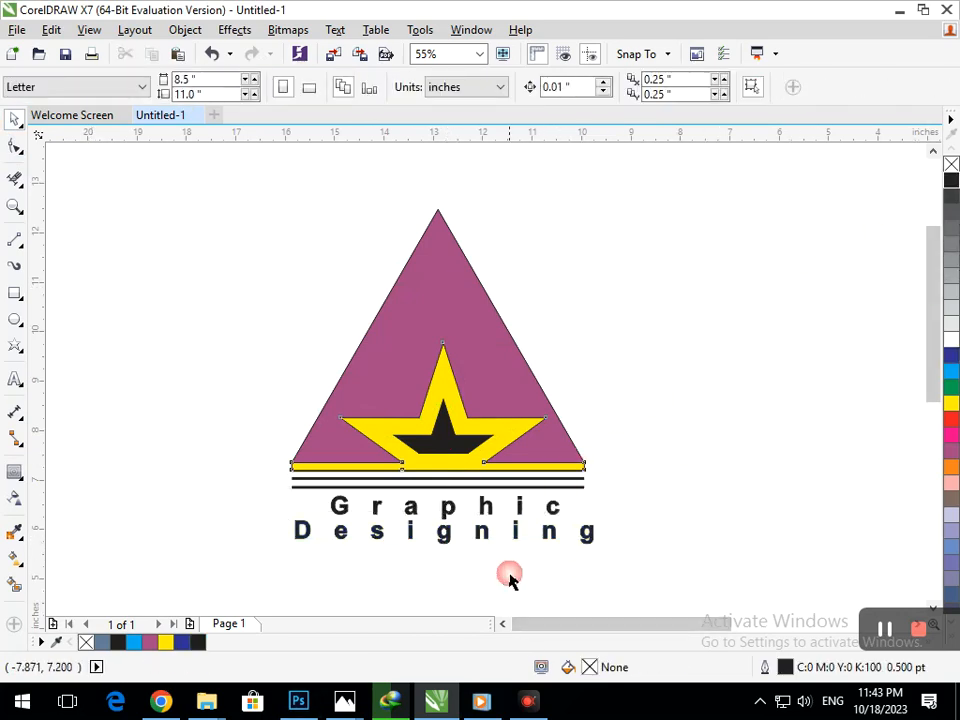
# Select only the word "Designing" and recolour it dark blue
pyautogui.click(581, 540)
pyautogui.doubleClick(581, 540)
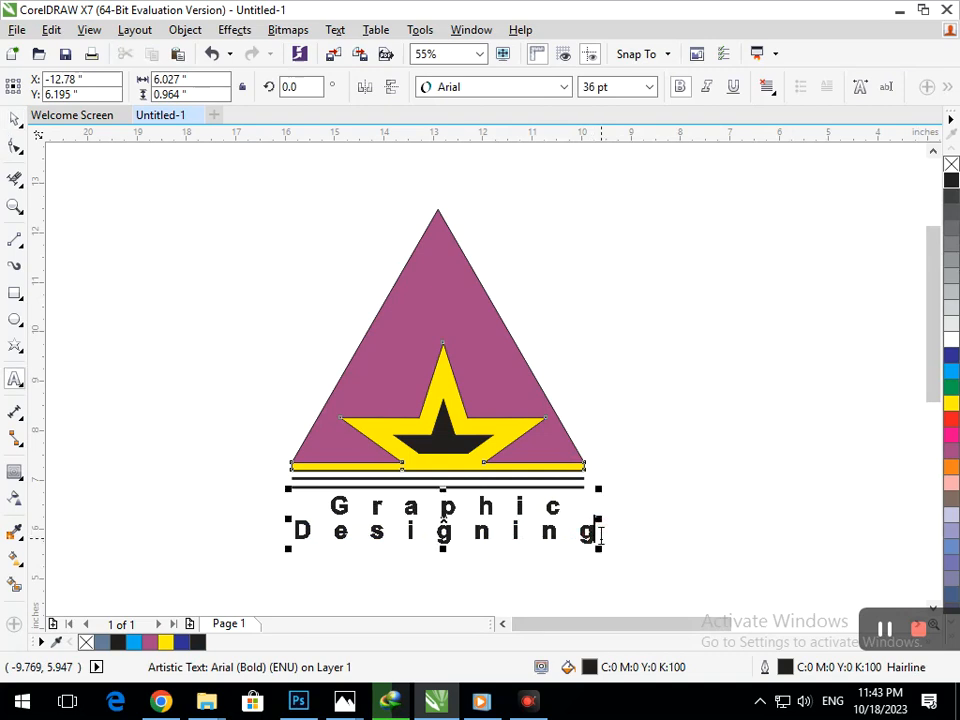
pyautogui.moveTo(597, 535); pyautogui.dragTo(292, 532)
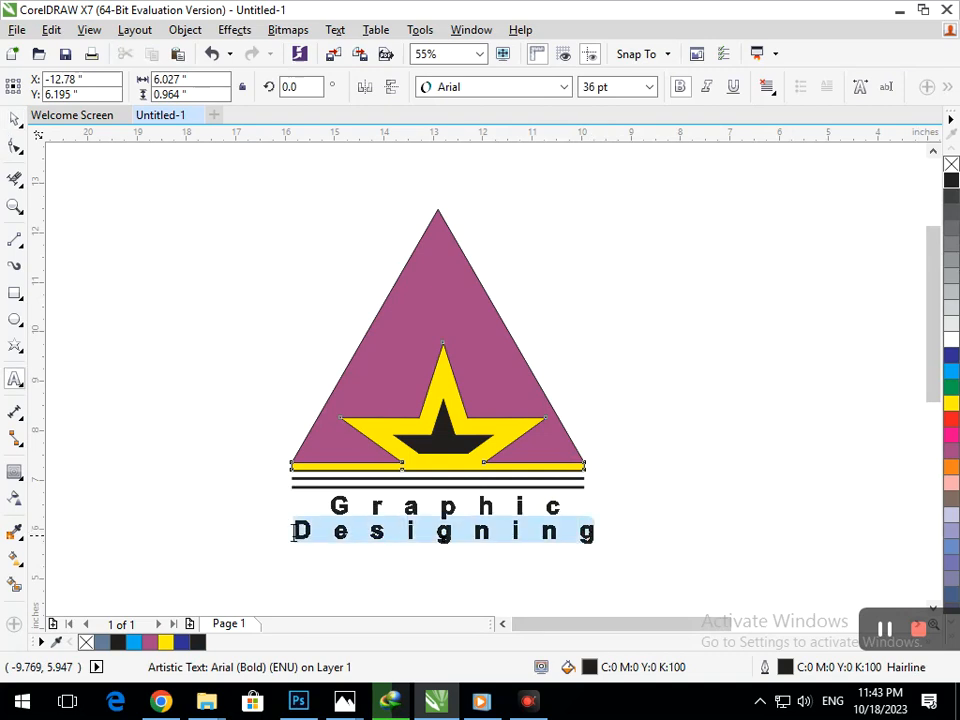
pyautogui.click(951, 356)
pyautogui.click(15, 119)
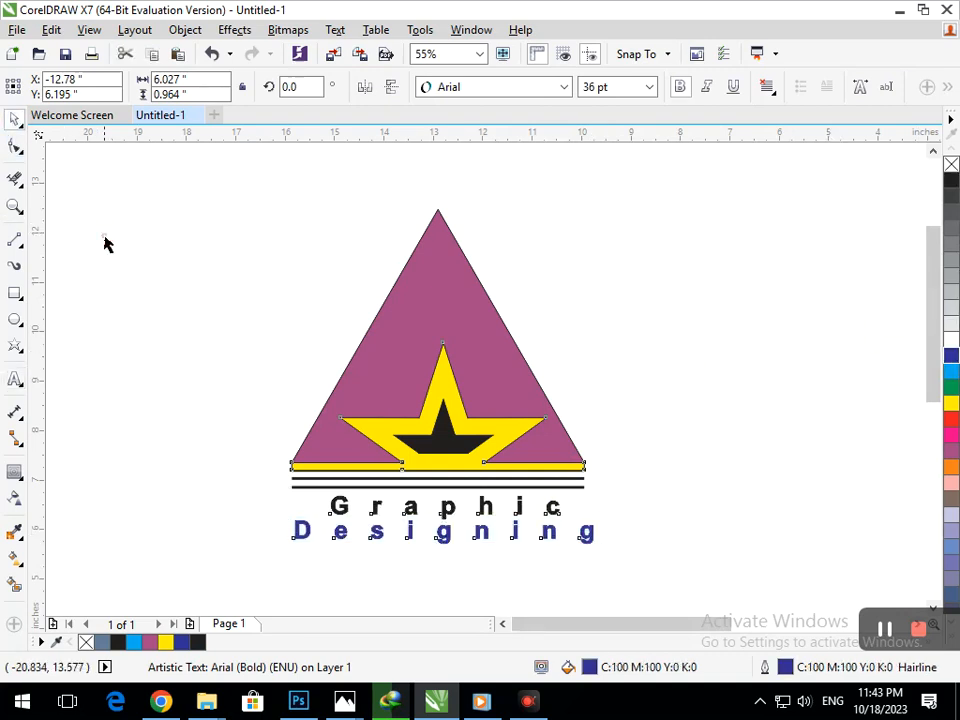
pyautogui.click(199, 422)
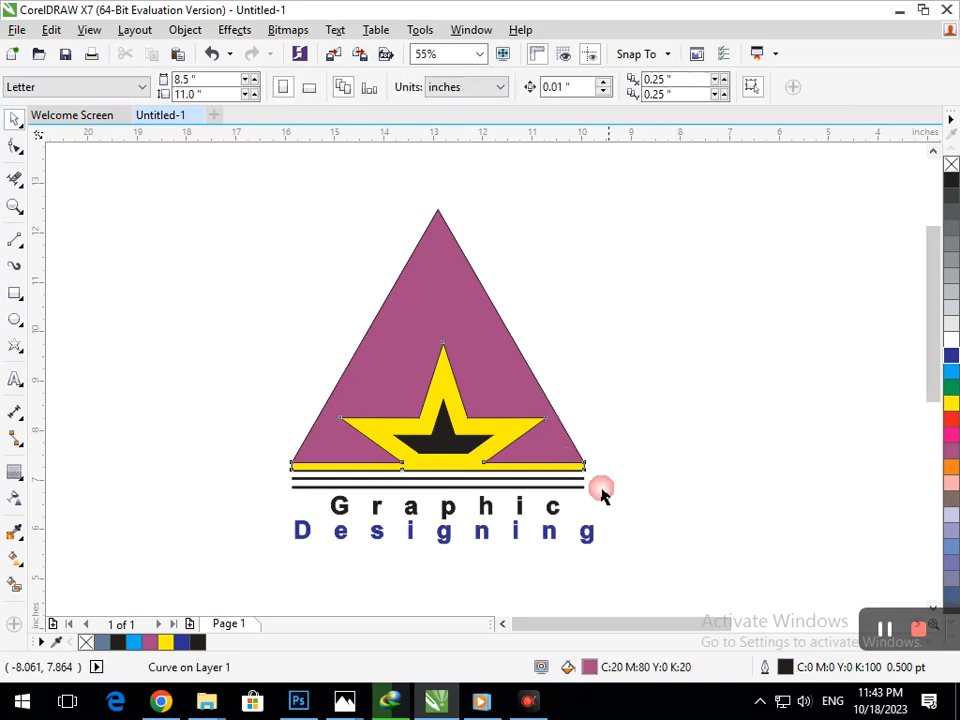
# Select the purple triangle and start an interactive fill on it
pyautogui.click(479, 350)
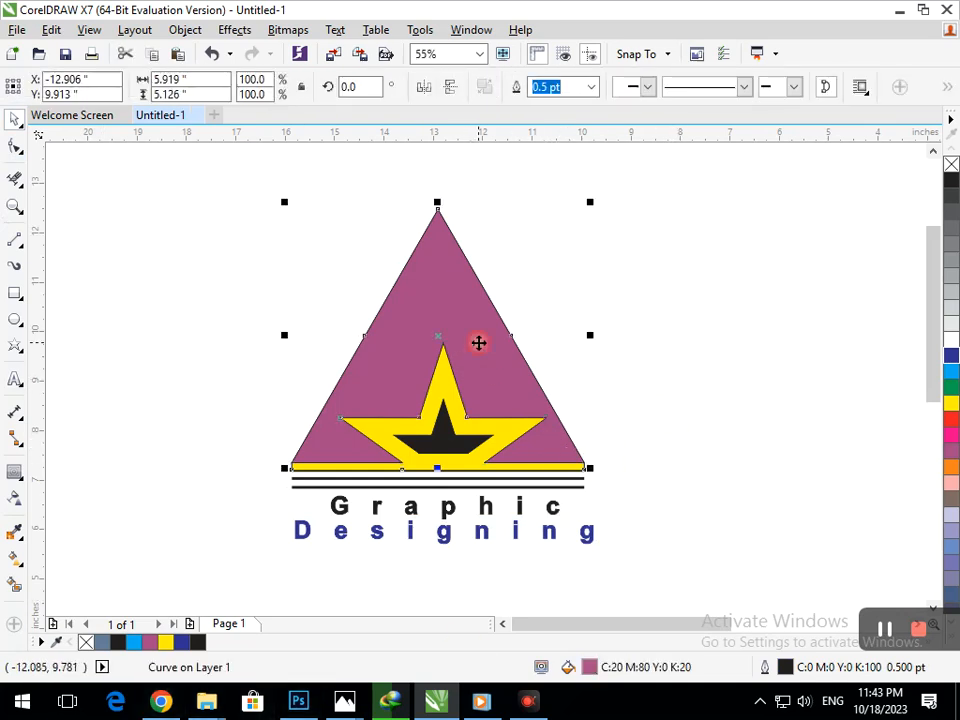
pyautogui.click(19, 563)
pyautogui.click(82, 565)
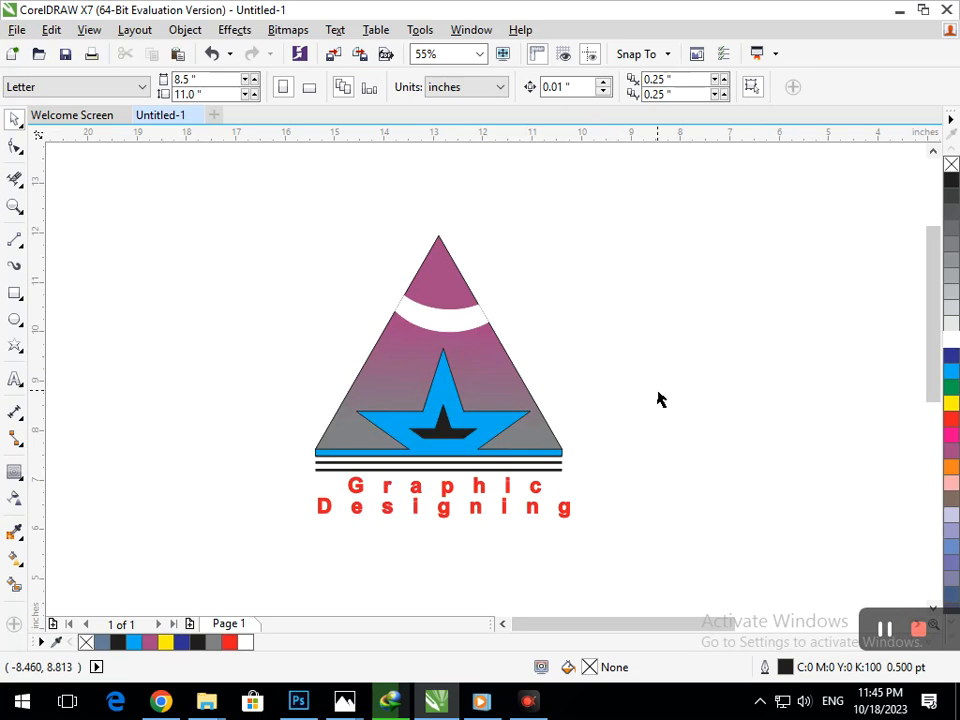
# Try to remove the outline segment of the triangle at the end of the curved white band
pyautogui.click(15, 178)
pyautogui.scroll(5, 617, 439)
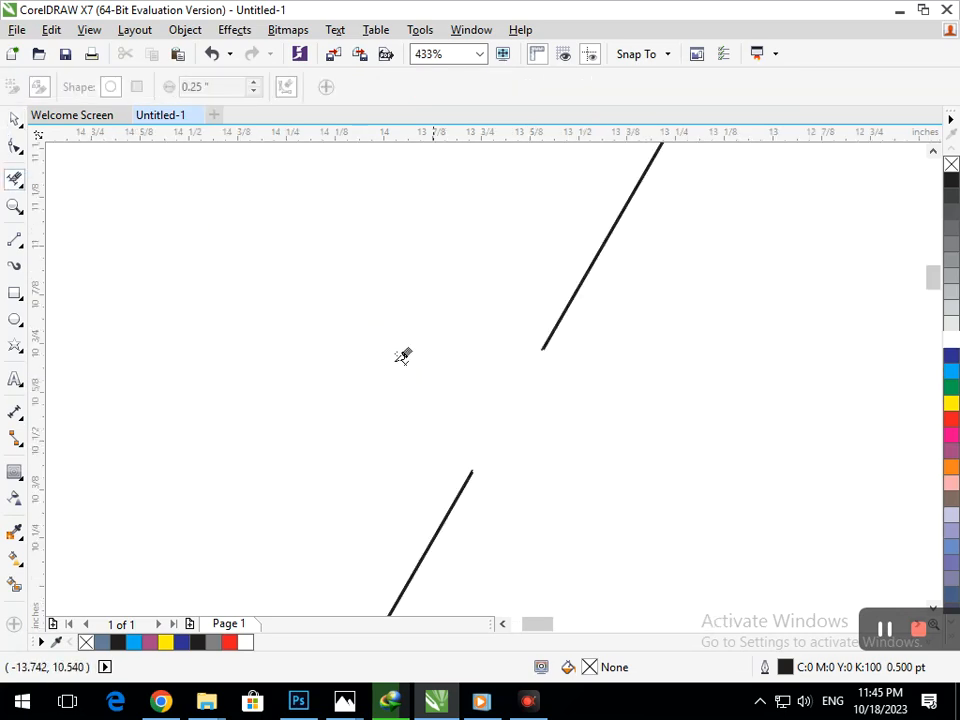
pyautogui.click(617, 461)
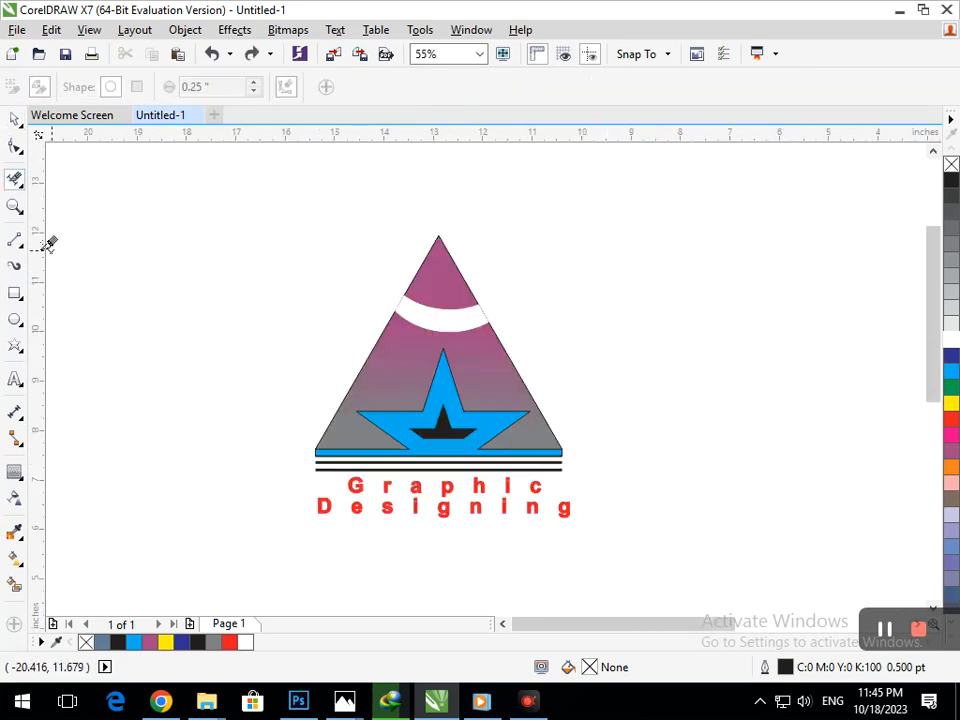
# Scale the curved white band up to about 115% so it covers the triangle's side edges
pyautogui.click(15, 119)
pyautogui.click(347, 319)
pyautogui.click(398, 312)
pyautogui.moveTo(396, 311); pyautogui.dragTo(323, 307)
pyautogui.hotkey('ctrl', 'z')
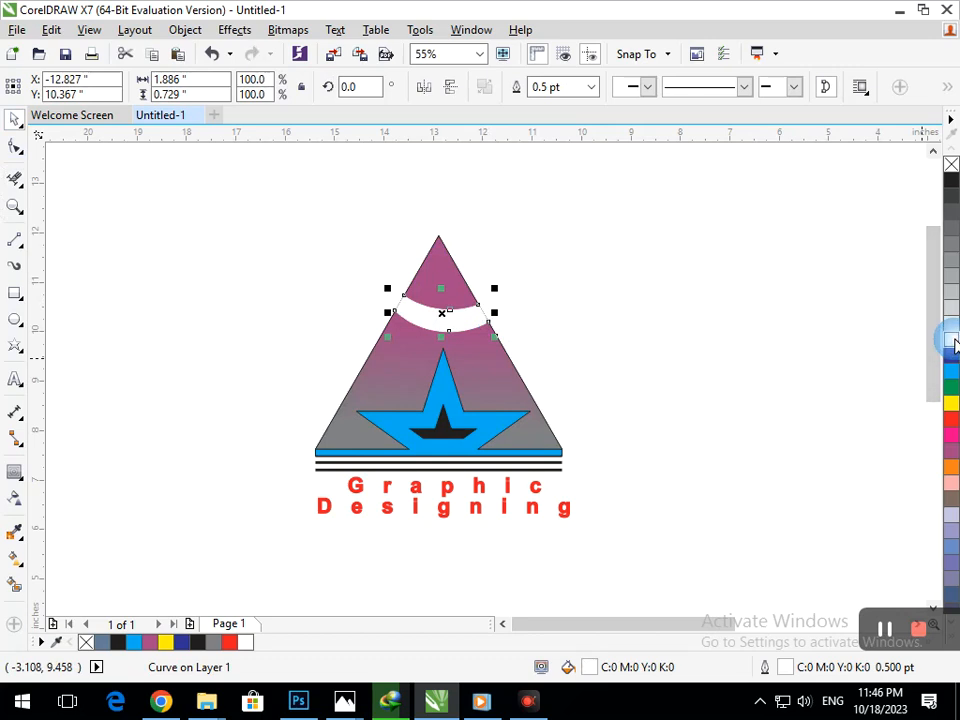
pyautogui.moveTo(496, 340); pyautogui.dragTo(508, 339)
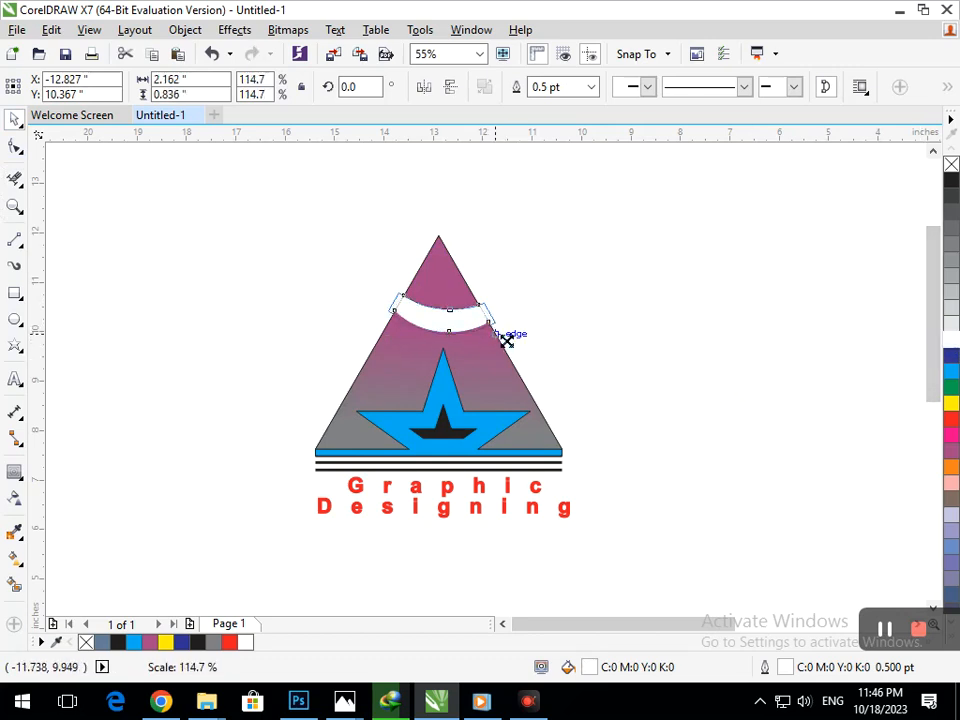
pyautogui.click(529, 360)
# Select the whole logo with its text and move it slightly upward
pyautogui.moveTo(192, 200); pyautogui.dragTo(636, 604)
pyautogui.moveTo(401, 446); pyautogui.dragTo(405, 413)
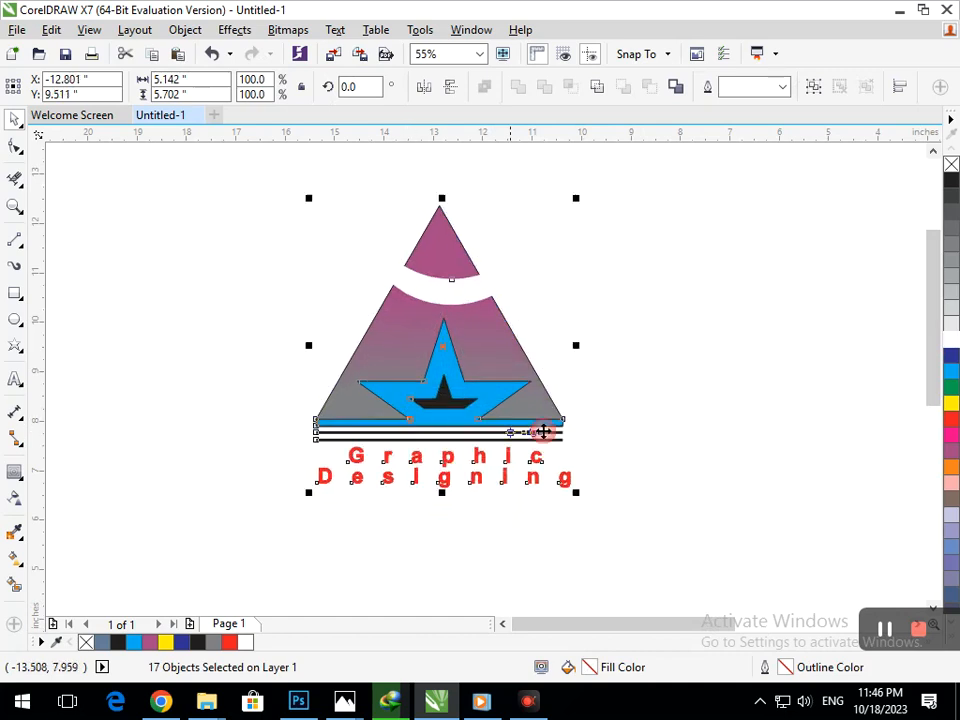
pyautogui.click(482, 508)
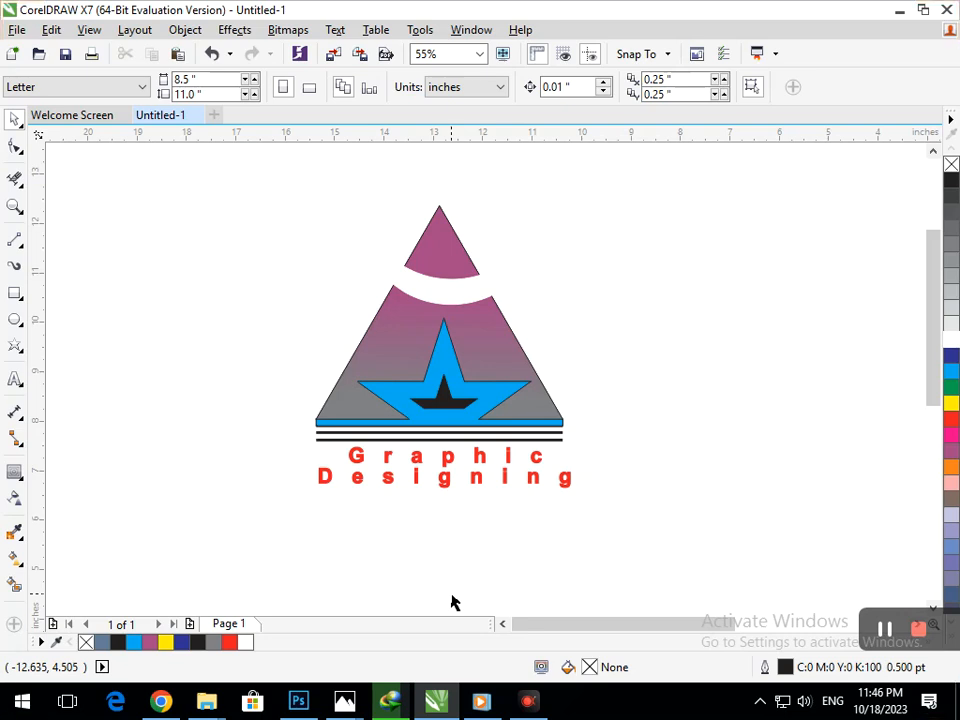
# Try black and dark blue on the red "Graphic Designing" text, undoing each colour change
pyautogui.click(450, 478)
pyautogui.click(951, 181)
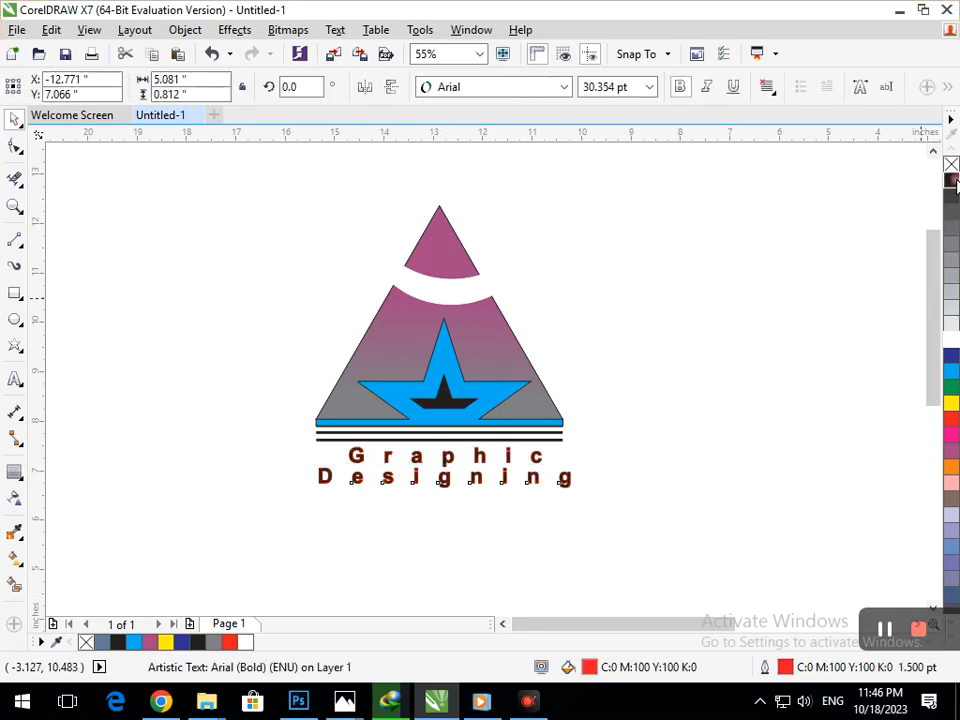
pyautogui.click(776, 360)
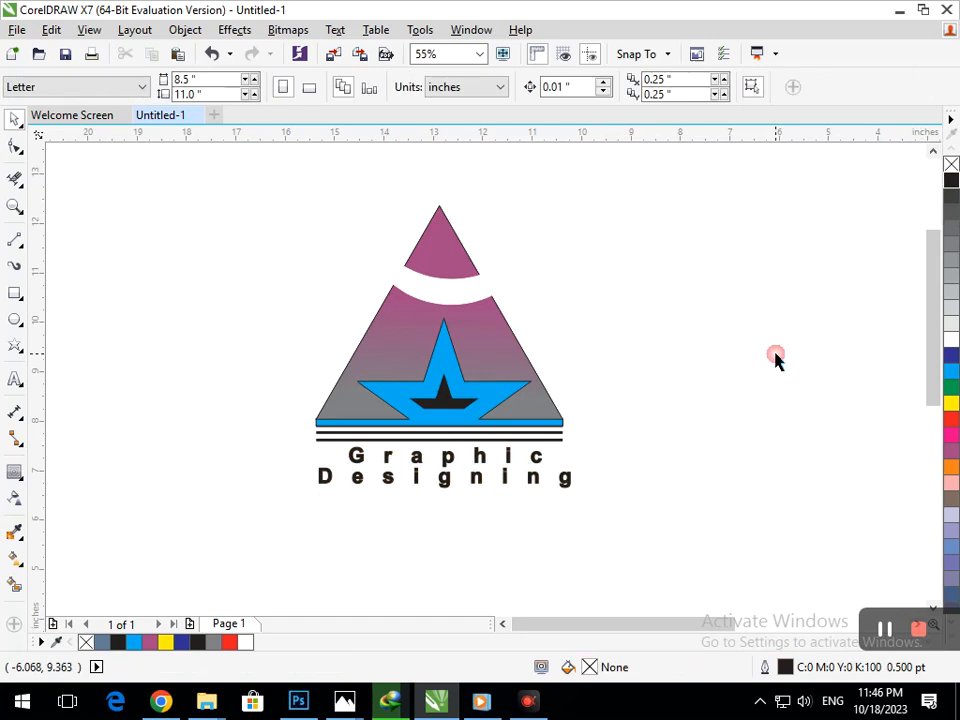
pyautogui.click(488, 497)
pyautogui.hotkey('ctrl', 'z')
pyautogui.click(480, 497)
pyautogui.click(480, 475)
pyautogui.click(953, 357)
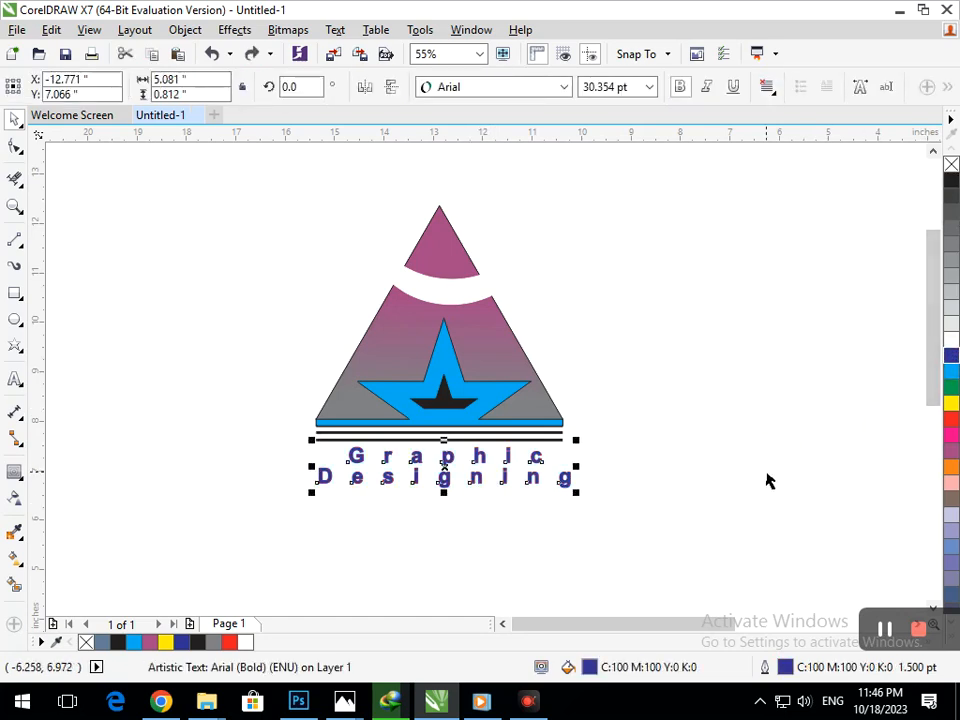
pyautogui.hotkey('ctrl', 'z')
pyautogui.press('Escape')
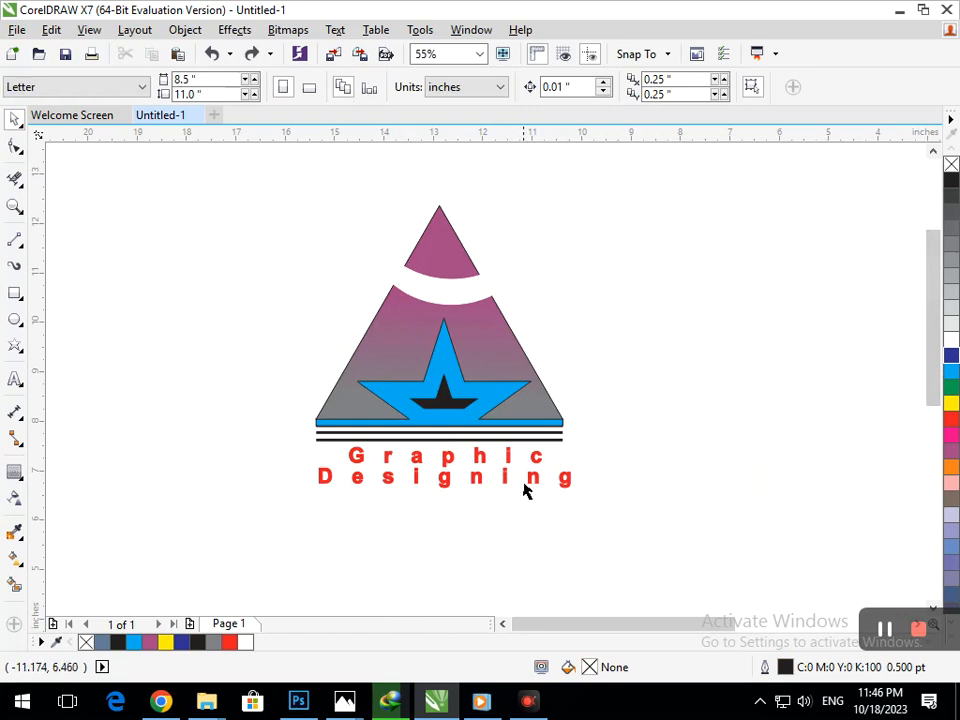
# Select the whole logo with its text and move it slightly down and to the right
pyautogui.moveTo(240, 177); pyautogui.dragTo(731, 555)
pyautogui.moveTo(553, 438); pyautogui.dragTo(561, 452)
pyautogui.click(583, 507)
# Recolour the "Graphic Designing" text purple to match the triangle
pyautogui.click(575, 498)
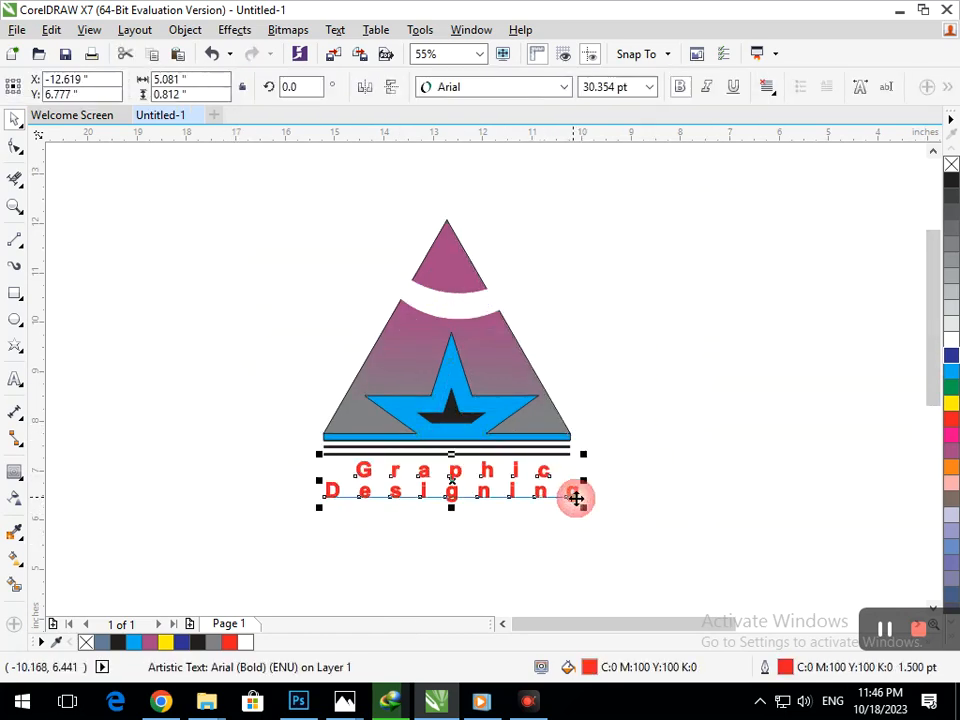
pyautogui.rightClick(954, 438)
pyautogui.click(953, 453)
pyautogui.rightClick(953, 453)
pyautogui.click(838, 492)
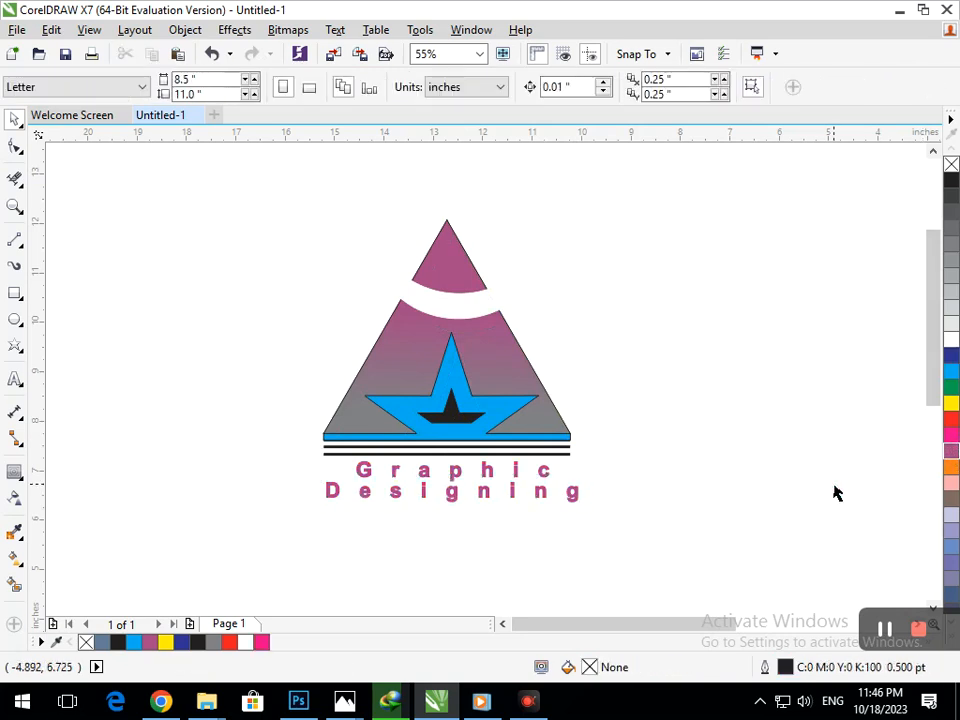